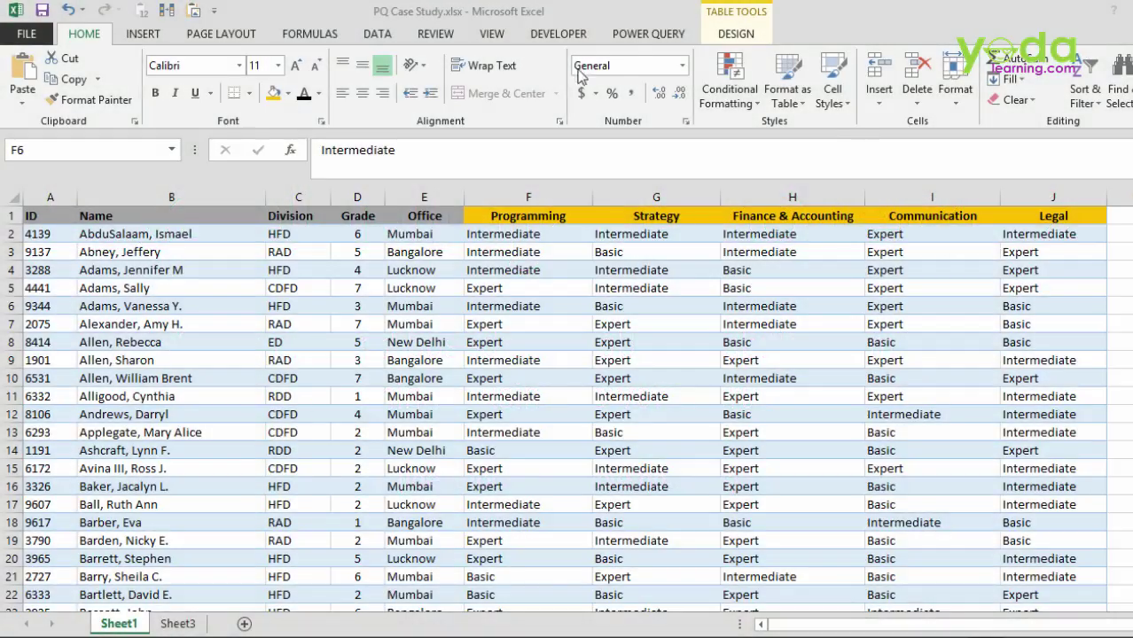
# Examine the Name, Division, Office and skill rating columns and the first employee record on Sheet1
pyautogui.click(647, 35)
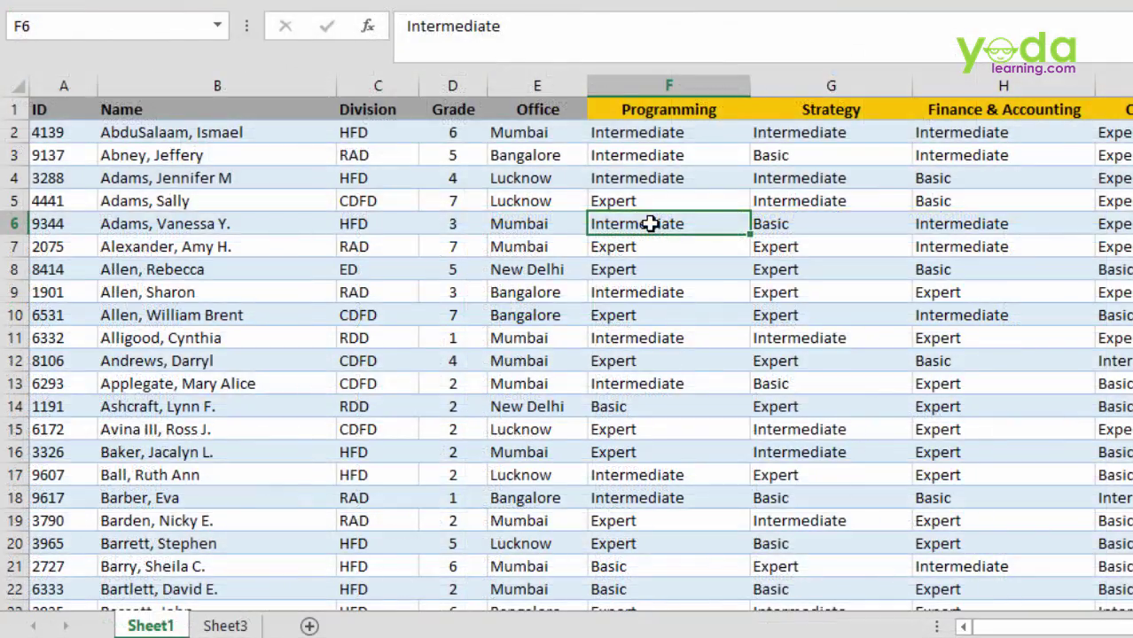
pyautogui.click(144, 84)
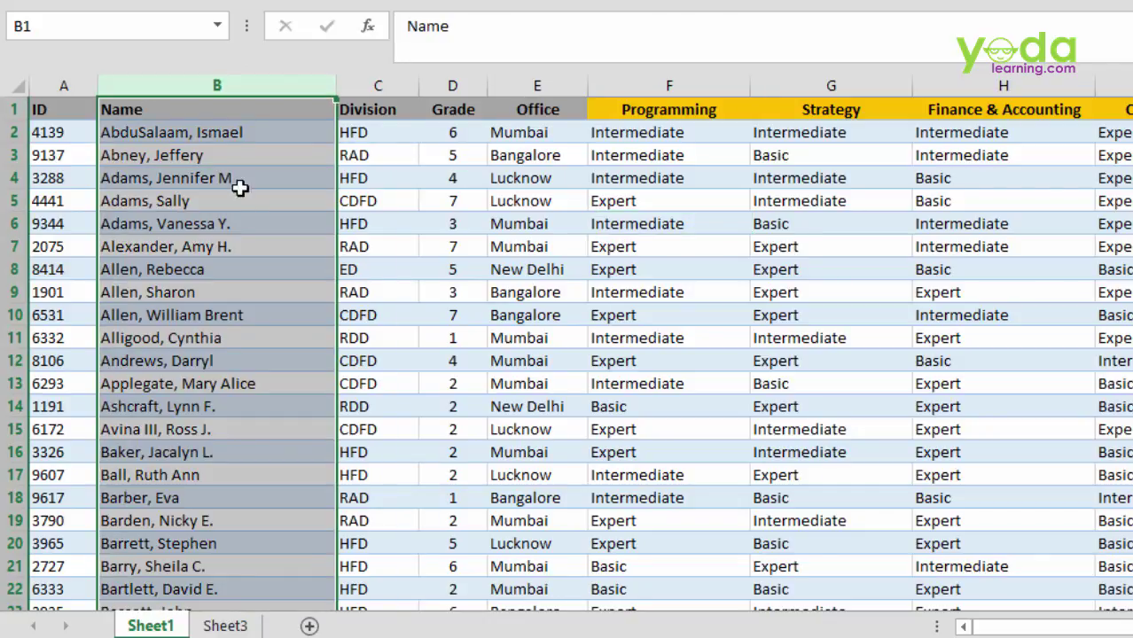
pyautogui.click(240, 152)
pyautogui.click(235, 85)
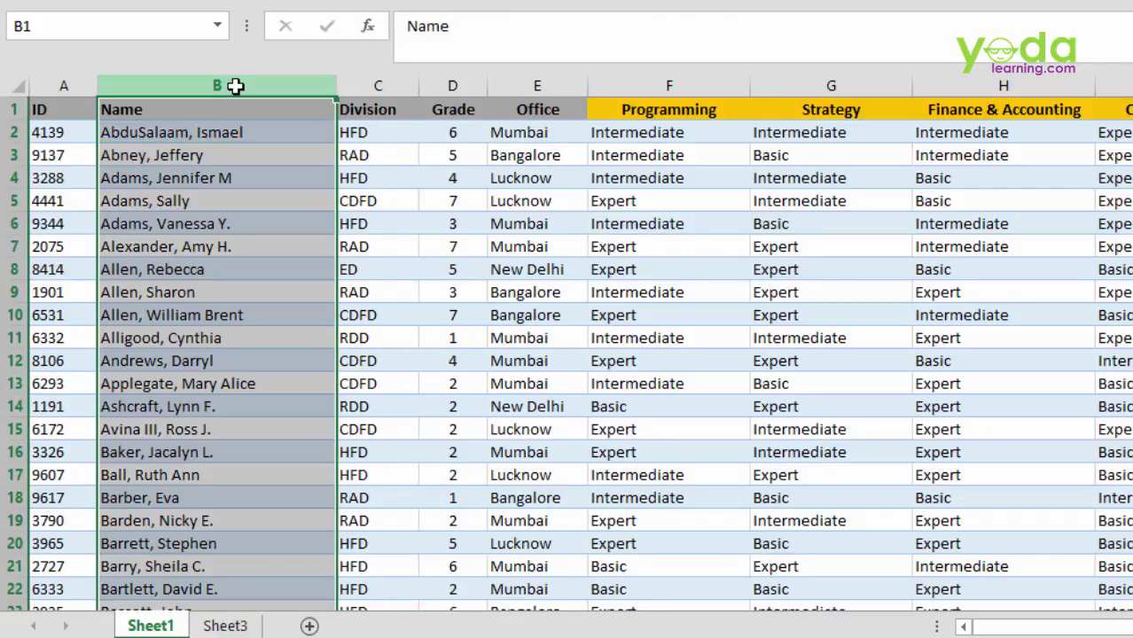
pyautogui.click(374, 83)
pyautogui.click(549, 81)
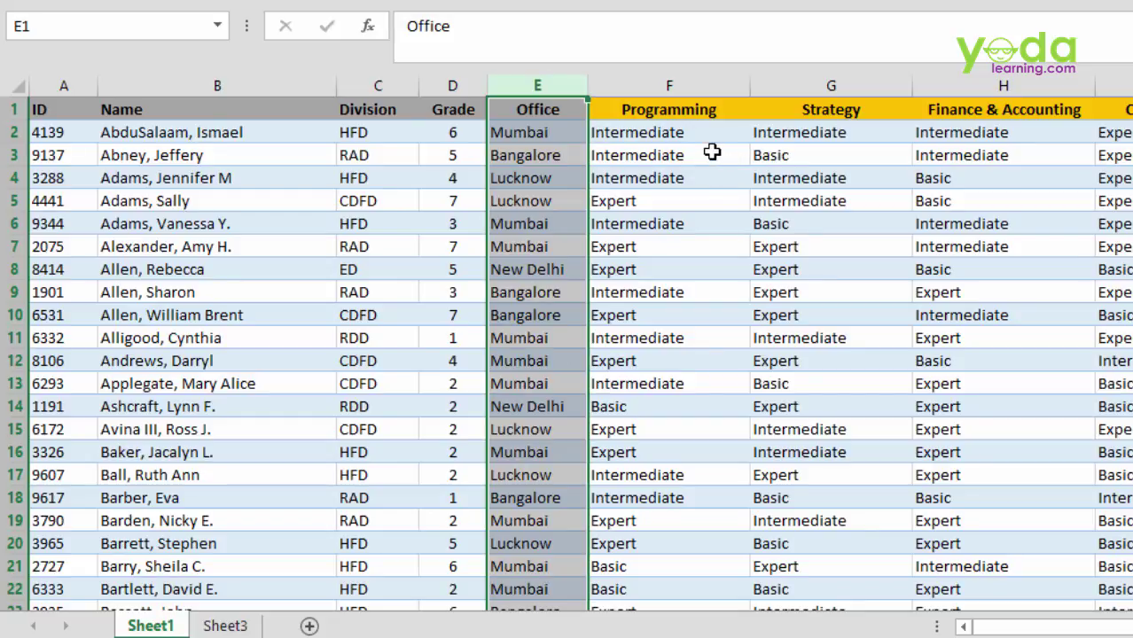
pyautogui.click(13, 132)
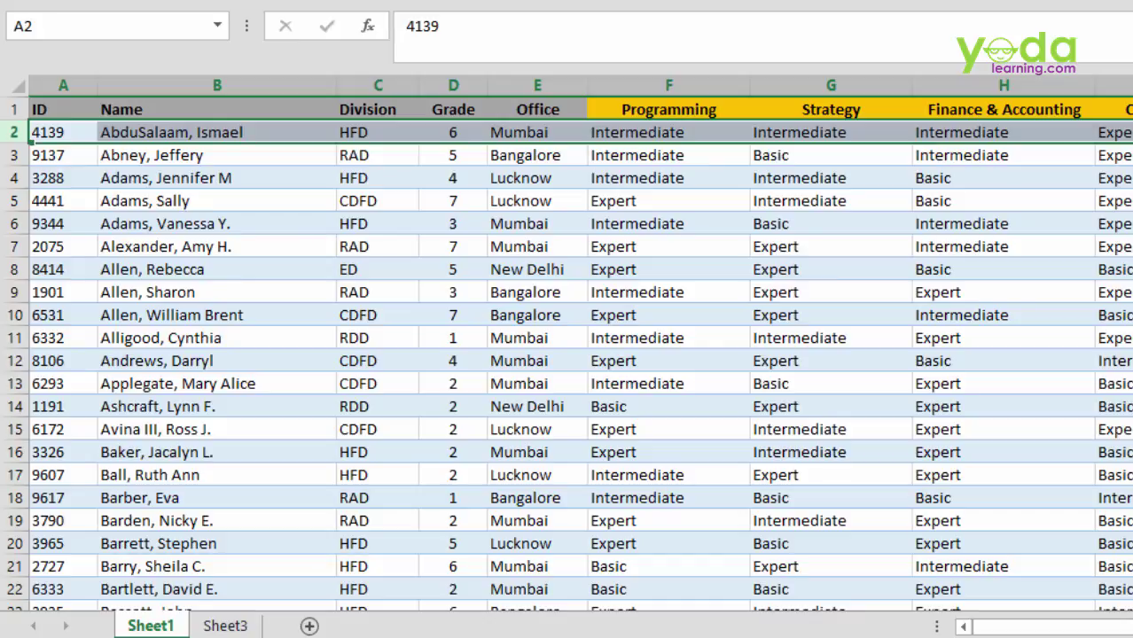
pyautogui.click(756, 228)
pyautogui.click(535, 80)
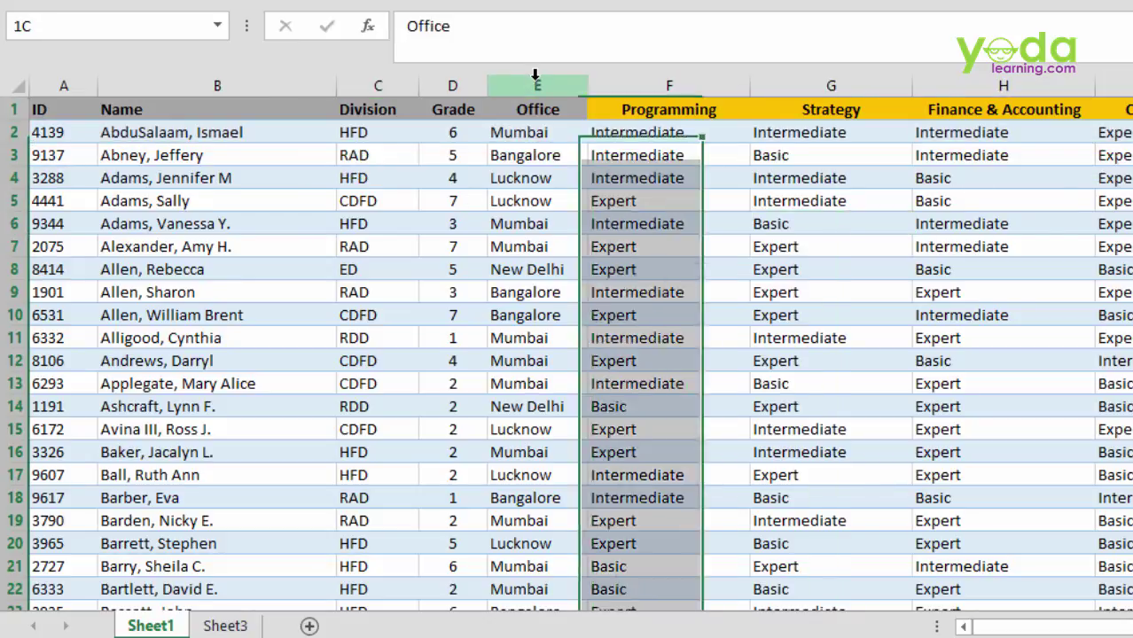
pyautogui.click(546, 178)
pyautogui.click(547, 271)
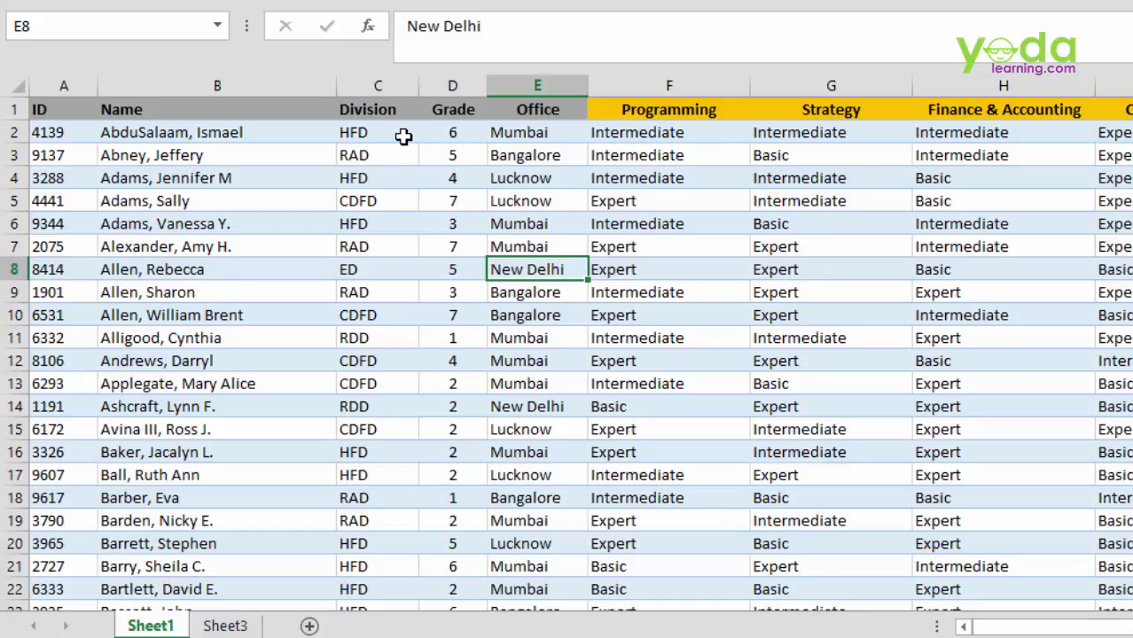
# Examine on Sheet3 how the first employee's details repeat for each Attribute and Value pair
pyautogui.click(224, 626)
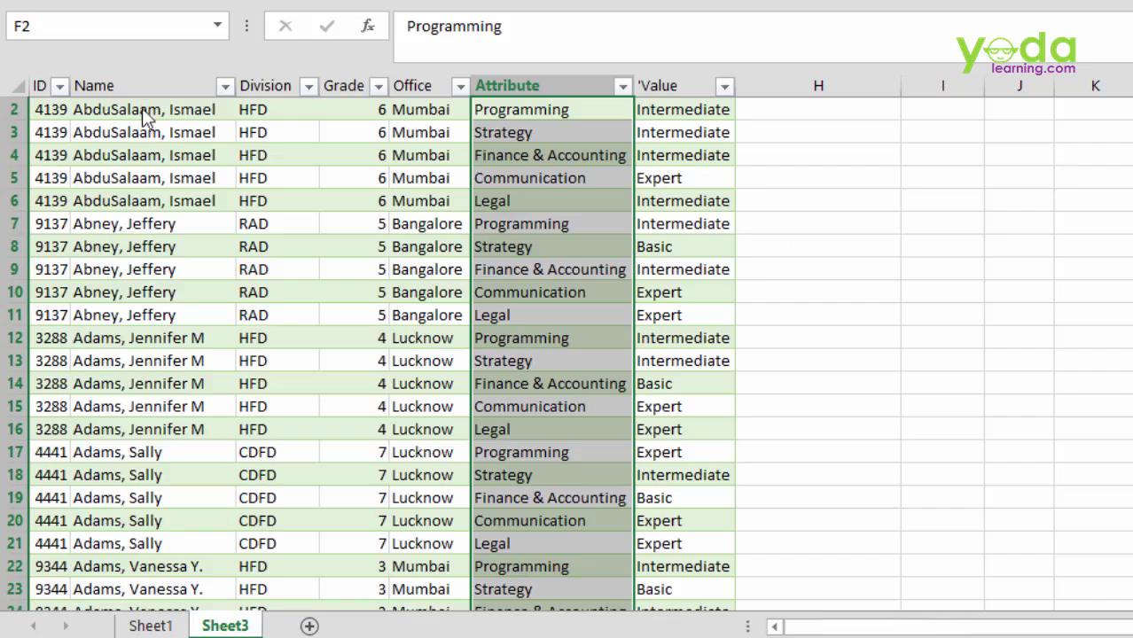
pyautogui.click(181, 110)
pyautogui.moveTo(184, 107); pyautogui.dragTo(690, 179)
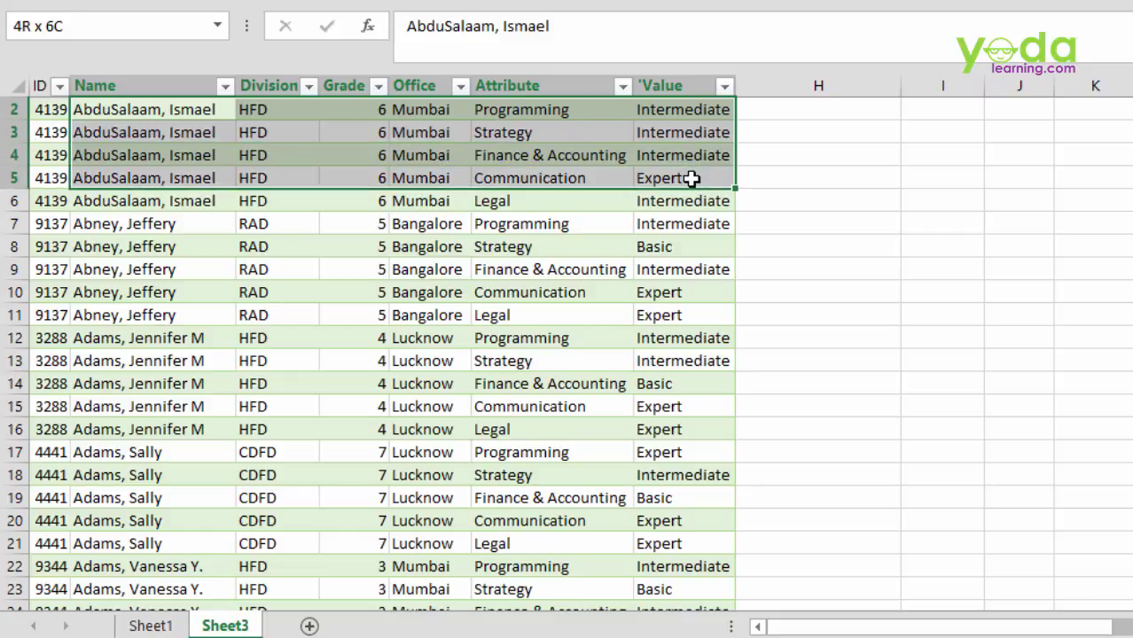
pyautogui.click(152, 200)
pyautogui.moveTo(153, 200); pyautogui.dragTo(640, 117)
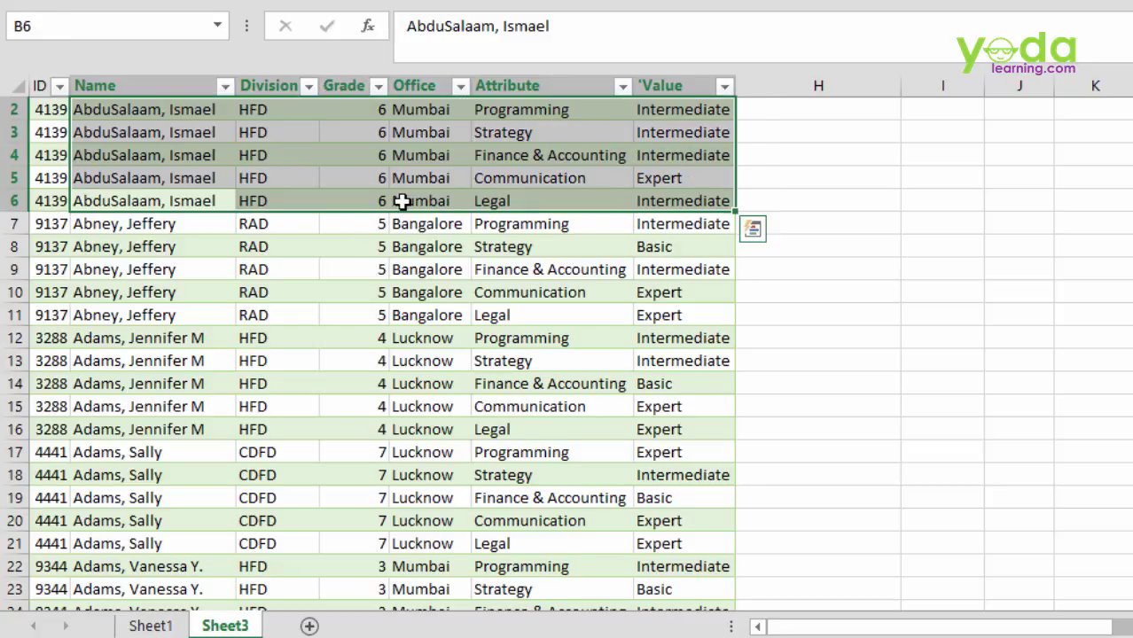
pyautogui.moveTo(402, 200); pyautogui.dragTo(50, 104)
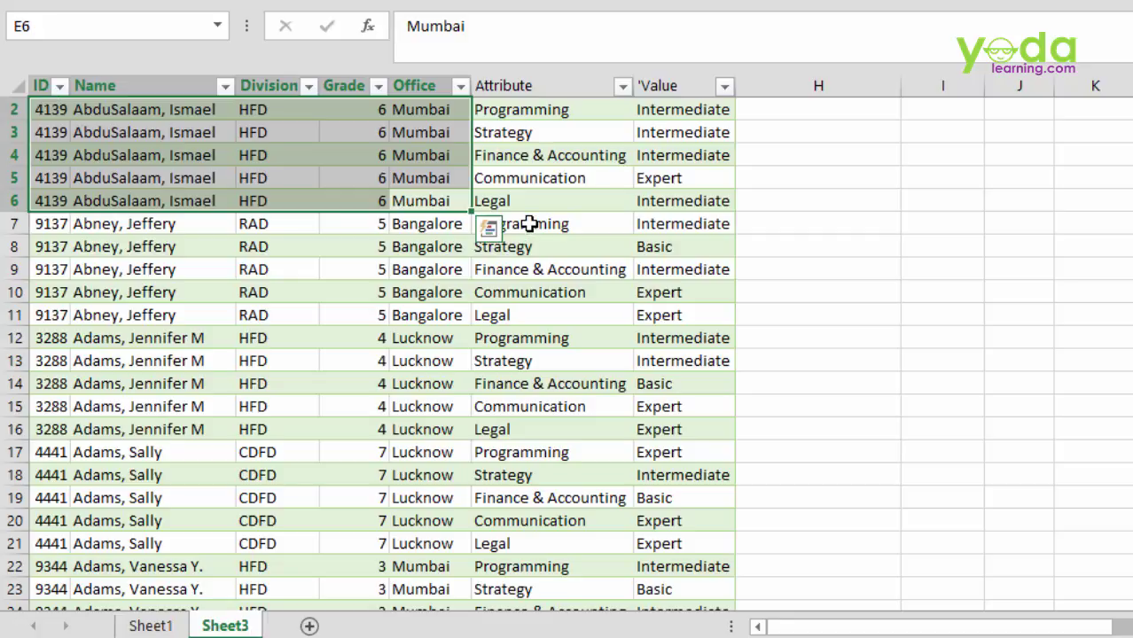
pyautogui.moveTo(539, 111); pyautogui.dragTo(541, 193)
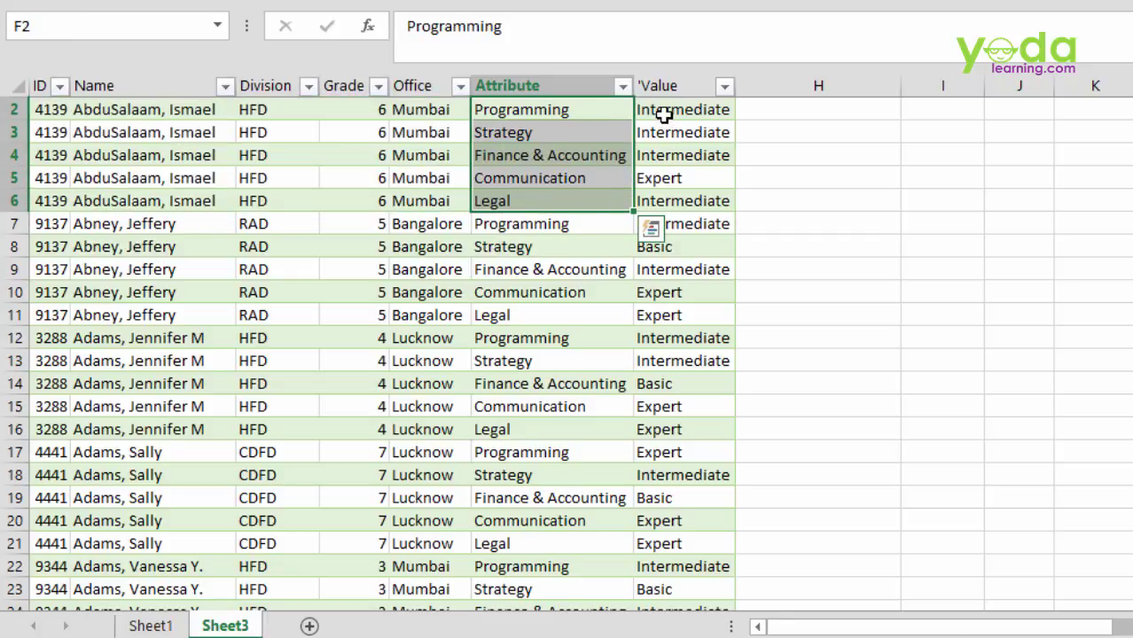
pyautogui.moveTo(662, 112); pyautogui.dragTo(667, 206)
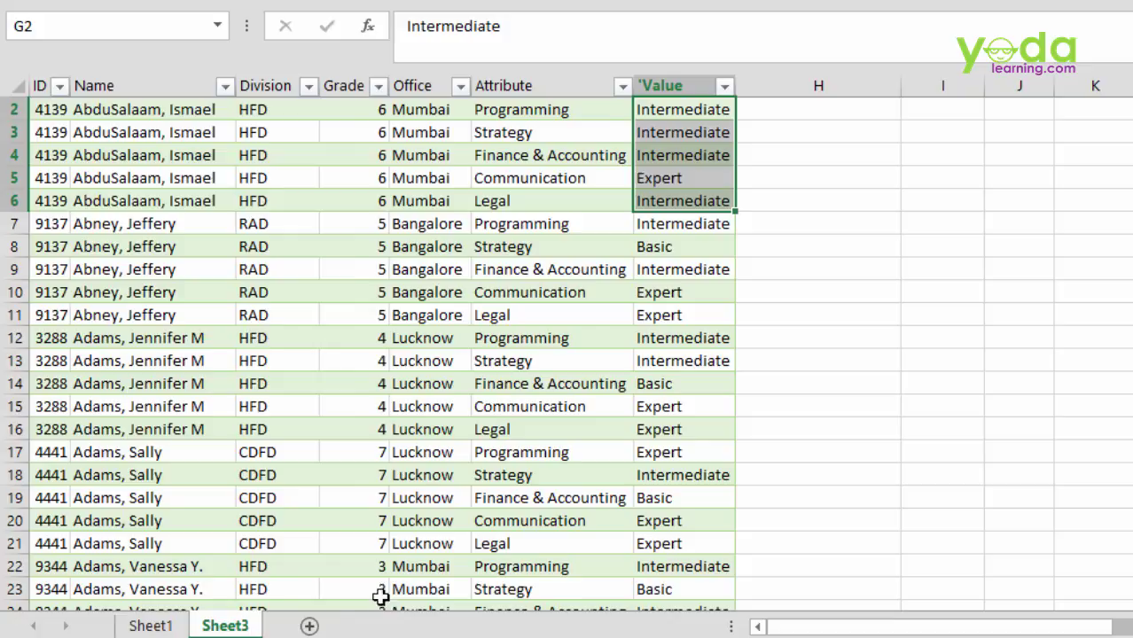
# Insert four blank rows below the first employee record on Sheet1
pyautogui.click(150, 626)
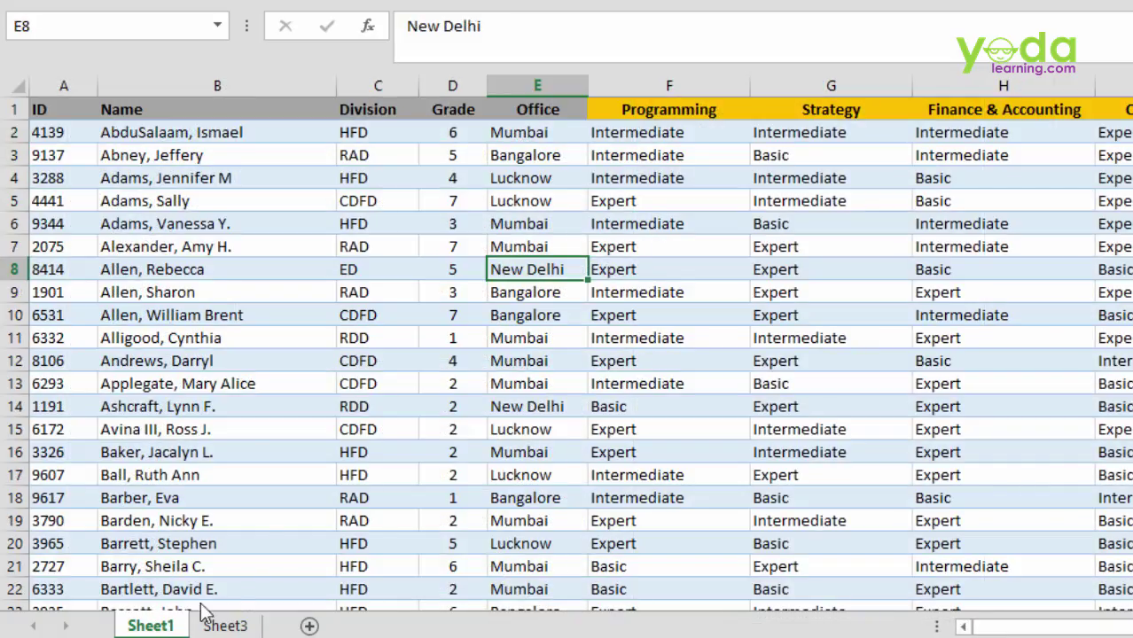
pyautogui.click(10, 155)
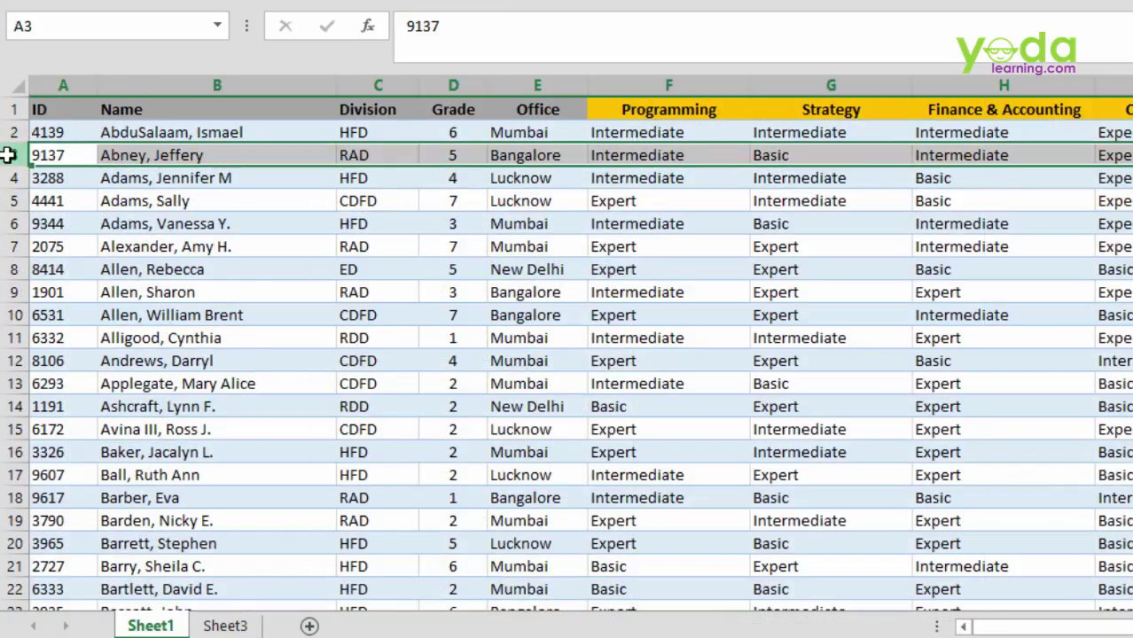
pyautogui.hotkey('ctrl', 'shift', '+')
pyautogui.hotkey('ctrl', 'shift', '+')
pyautogui.hotkey('ctrl', 'shift', '+')
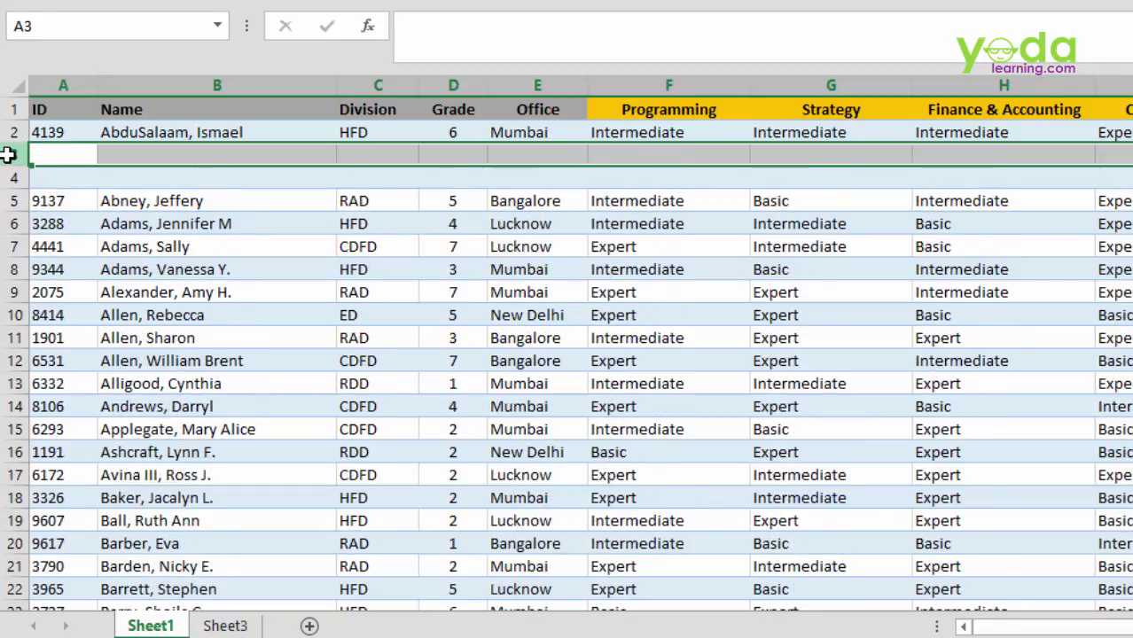
pyautogui.hotkey('ctrl', 'shift', '+')
pyautogui.click(1000, 361)
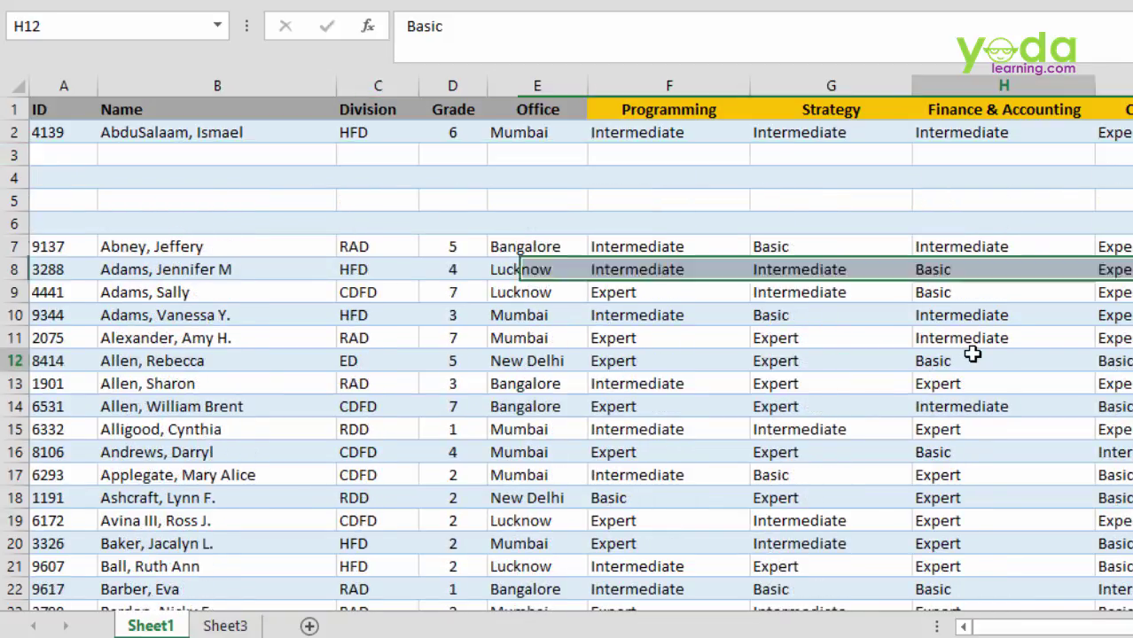
# Insert a blank column before the Programming column on Sheet1
pyautogui.click(710, 88)
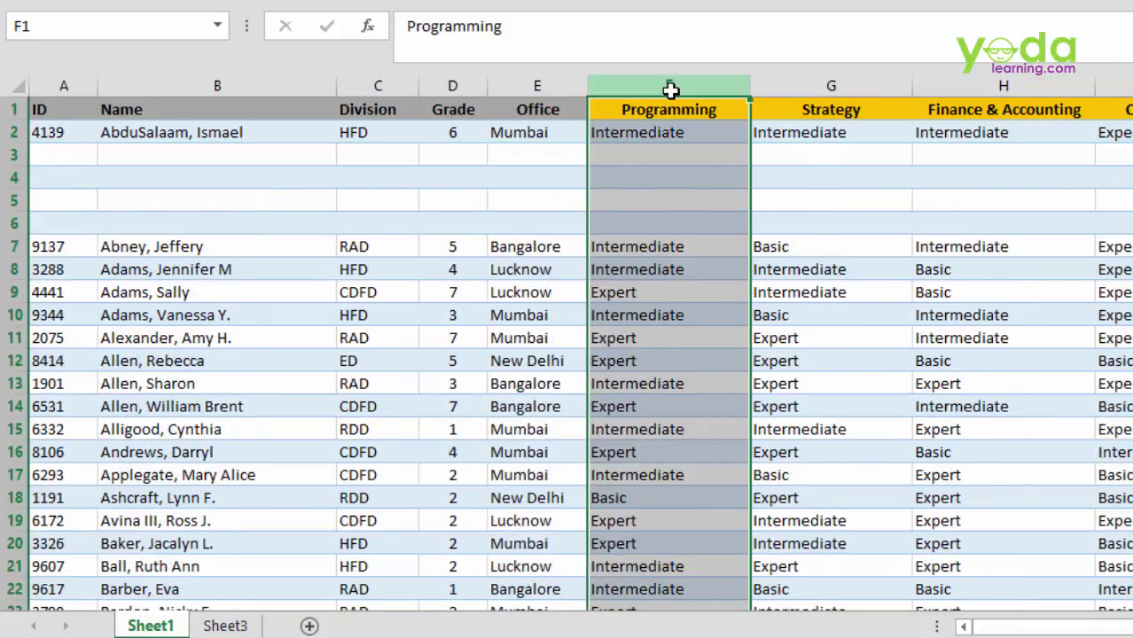
pyautogui.hotkey('ctrl', 'shift', '+')
pyautogui.click(774, 98)
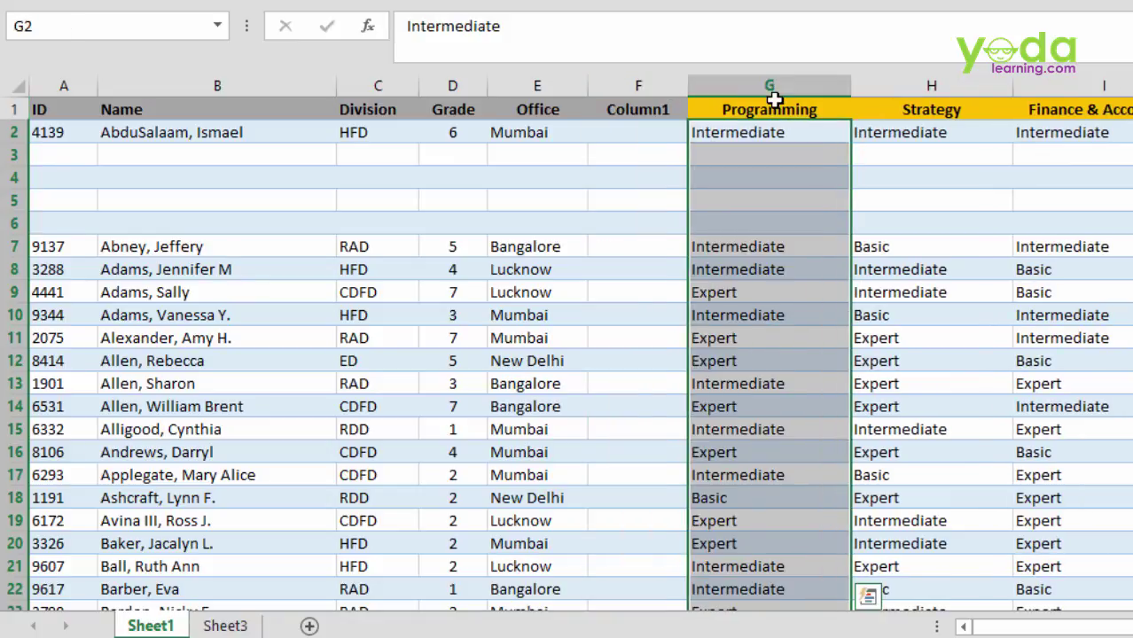
pyautogui.hotkey('ctrl', 'q')
# Copy the Programming and Strategy headings into cells F2 and F3 of the blank column
pyautogui.click(803, 107)
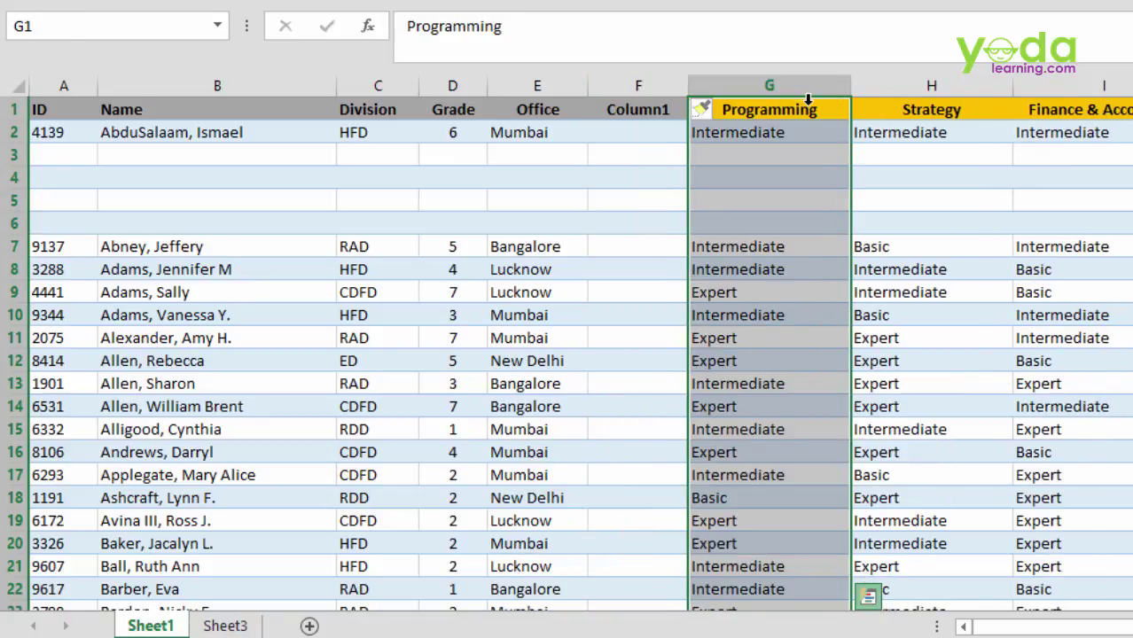
pyautogui.hotkey('ctrl', 'c')
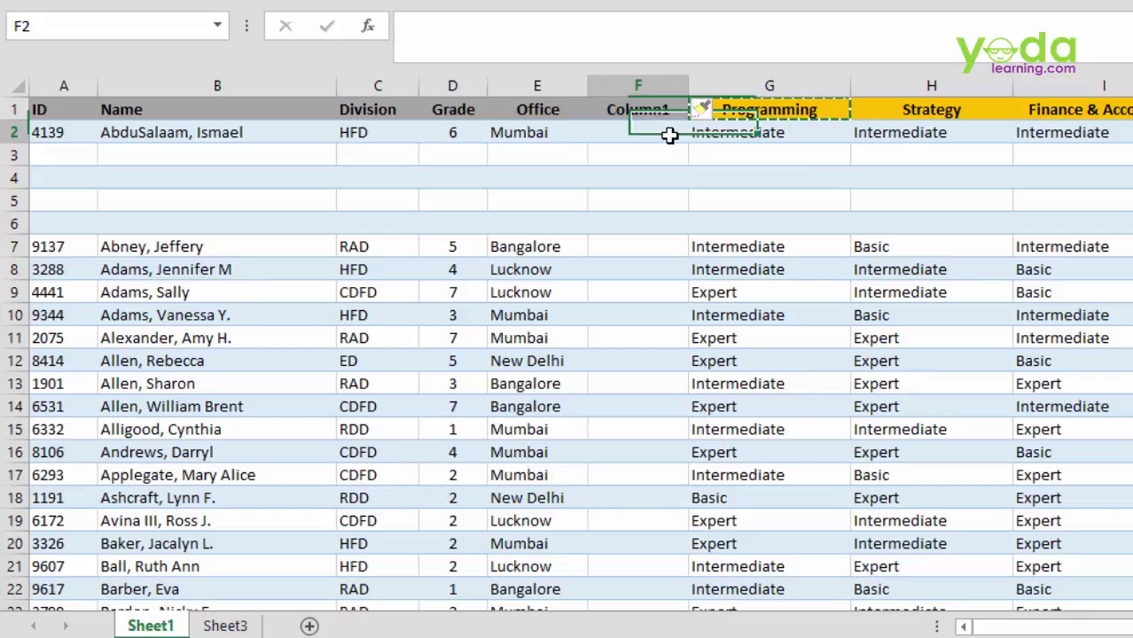
pyautogui.click(667, 134)
pyautogui.hotkey('ctrl', 'v')
pyautogui.click(929, 110)
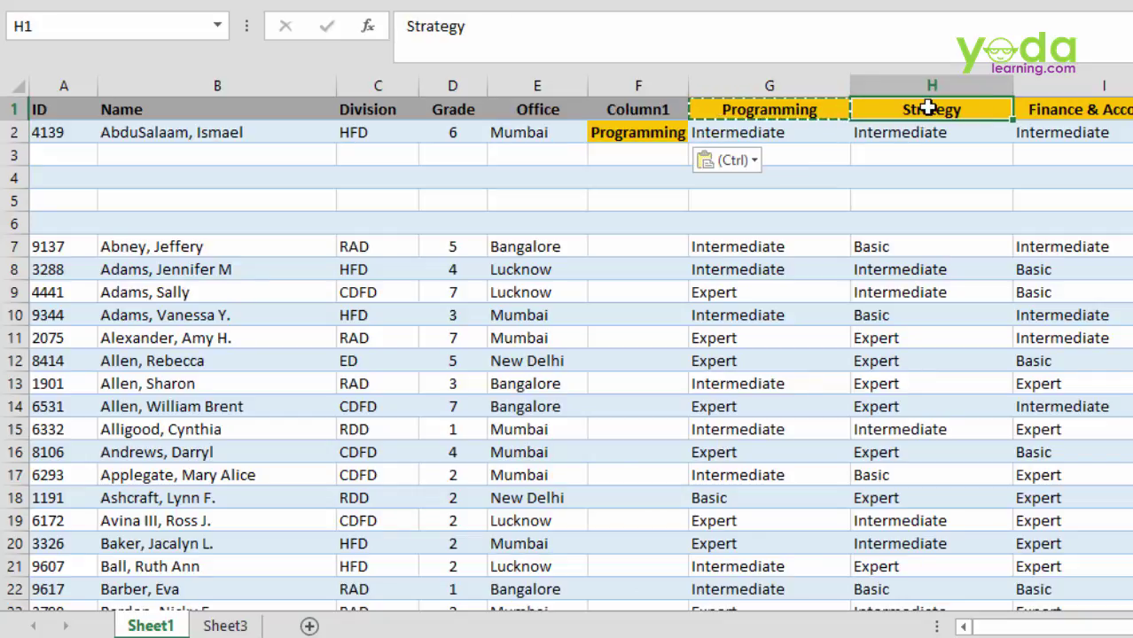
pyautogui.hotkey('ctrl', 'c')
pyautogui.click(678, 157)
pyautogui.hotkey('ctrl', 'v')
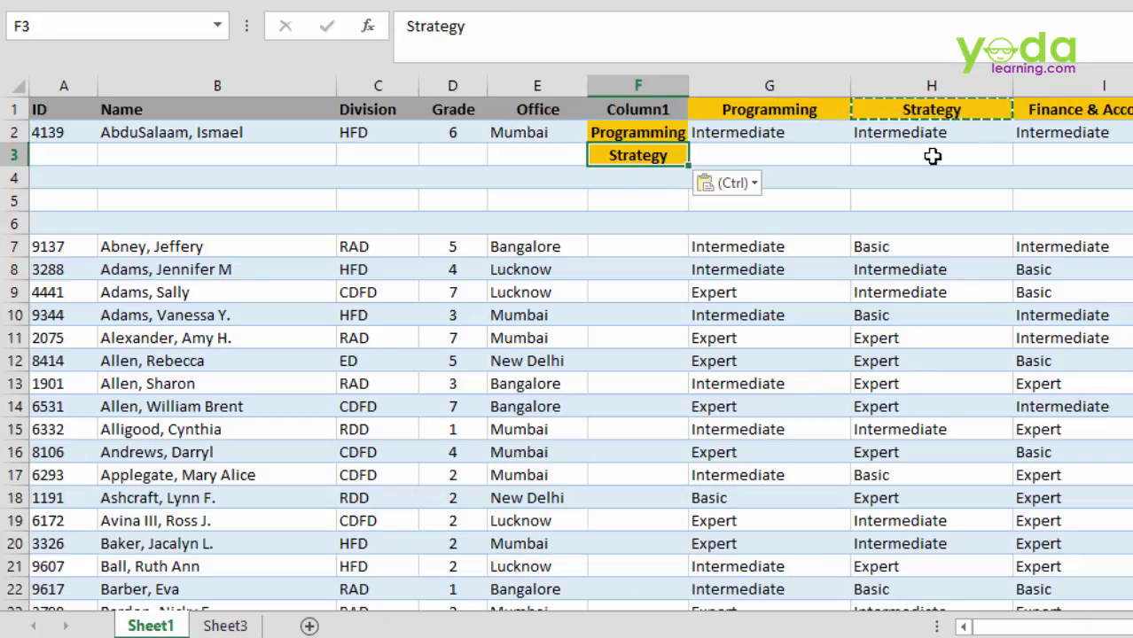
# Copy the first employee's Strategy rating from H2 into cell G3
pyautogui.click(937, 130)
pyautogui.hotkey('ctrl', 'c')
pyautogui.click(780, 155)
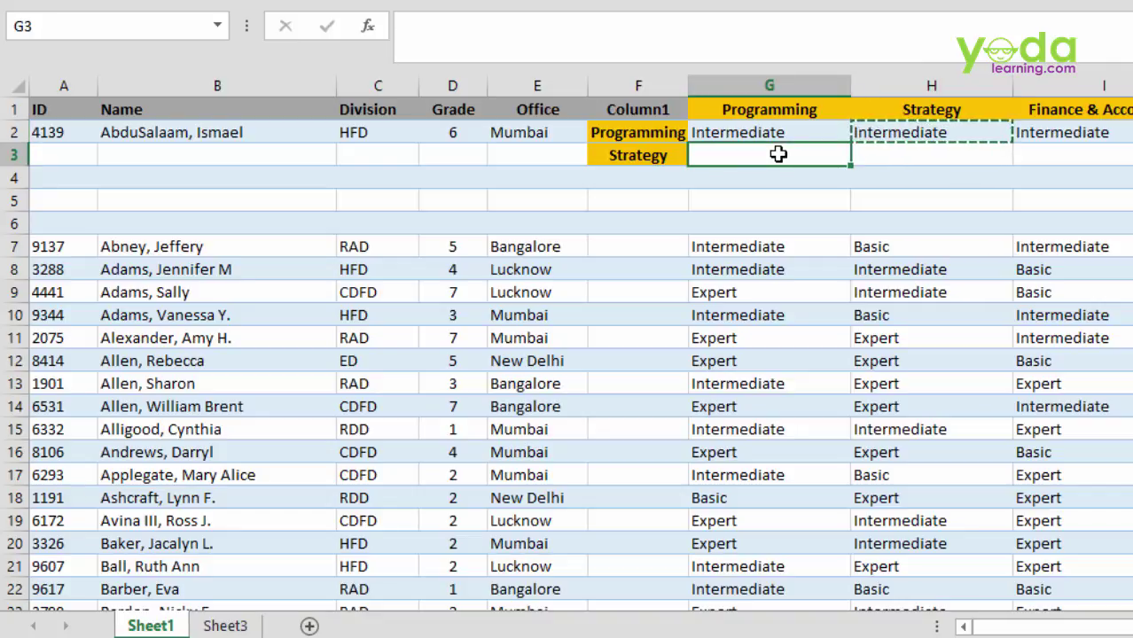
pyautogui.hotkey('ctrl', 'v')
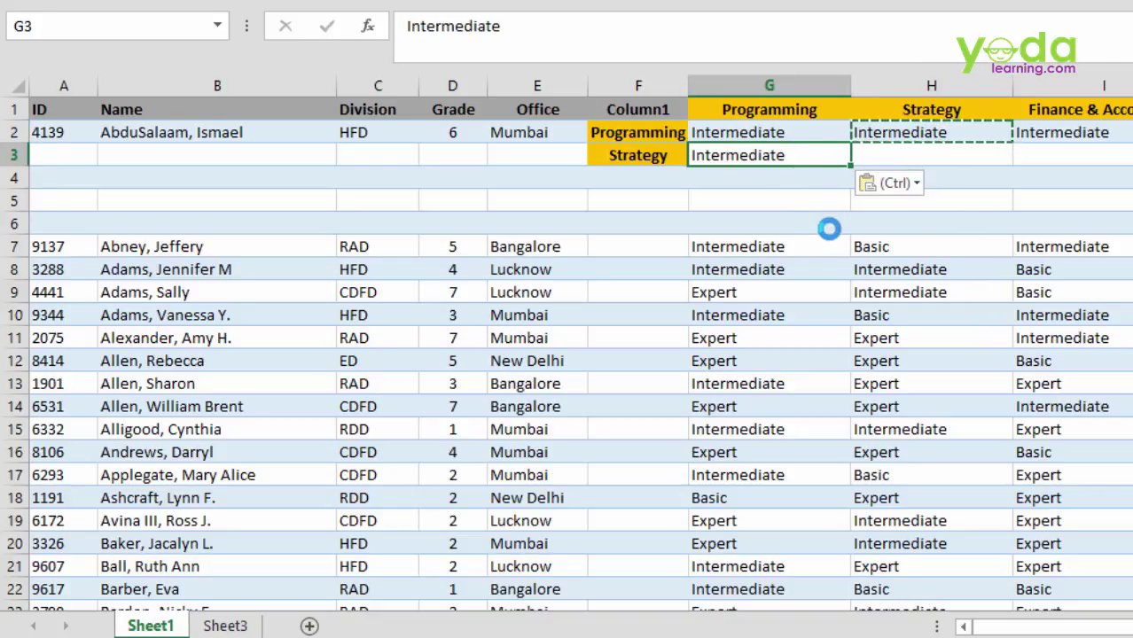
# Undo the copied cells, the inserted column and all the inserted rows on Sheet1
pyautogui.press('Escape')
pyautogui.hotkey('ctrl', 'z')
pyautogui.hotkey('ctrl', 'z')
pyautogui.hotkey('ctrl', 'z')
pyautogui.hotkey('ctrl', 'z')
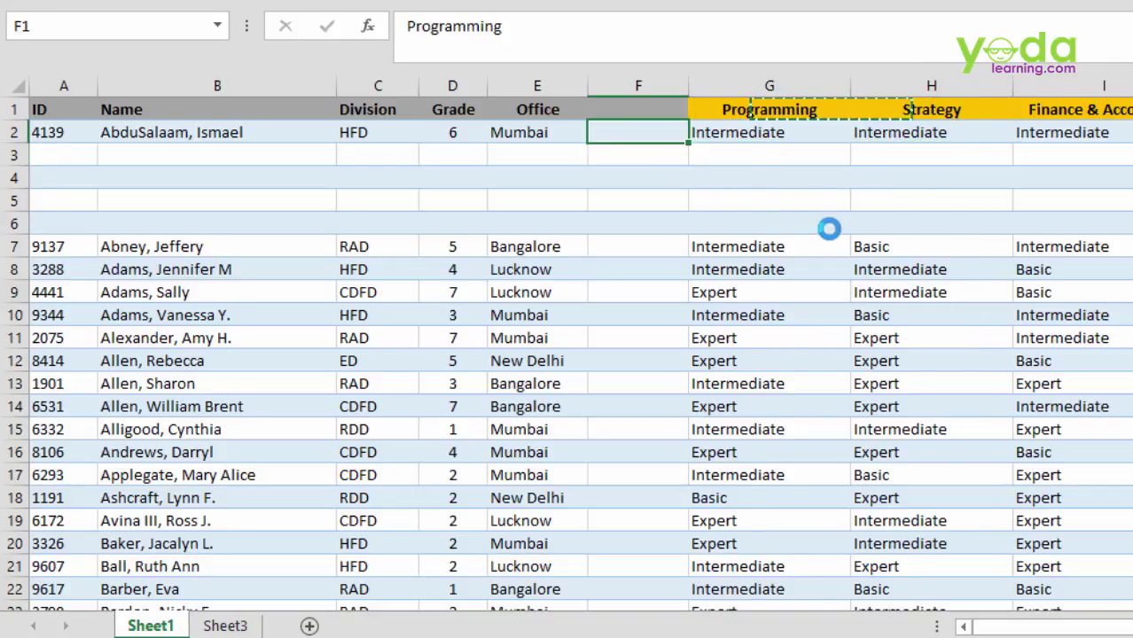
pyautogui.hotkey('ctrl', 'z')
pyautogui.hotkey('ctrl', 'z')
pyautogui.hotkey('ctrl', 'z')
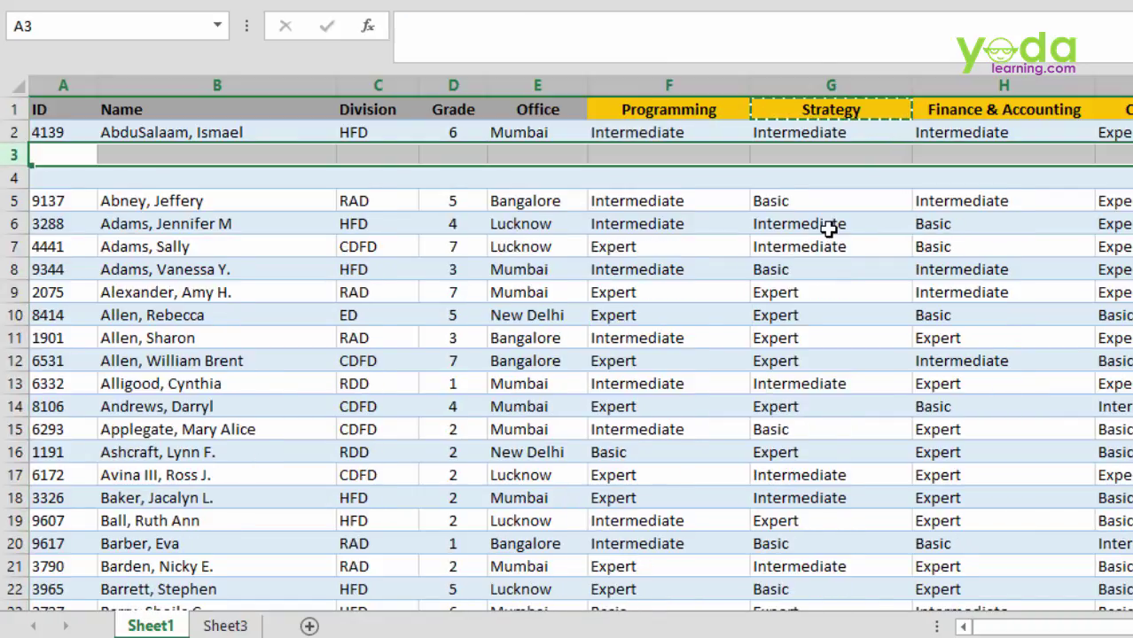
pyautogui.hotkey('ctrl', 'z')
pyautogui.hotkey('ctrl', 'z')
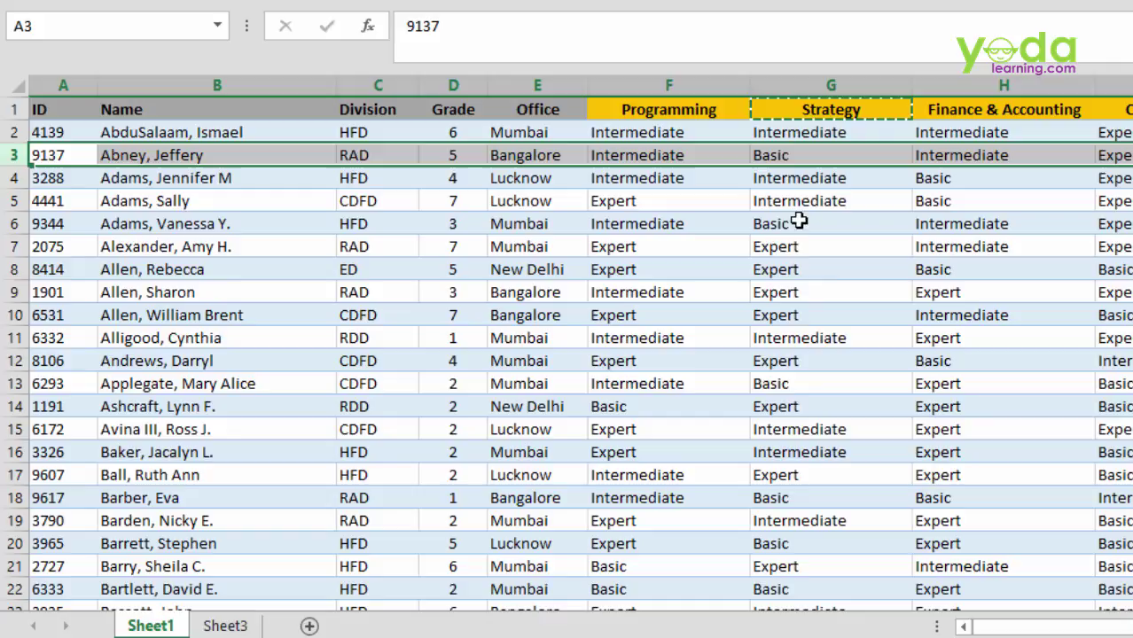
pyautogui.click(799, 222)
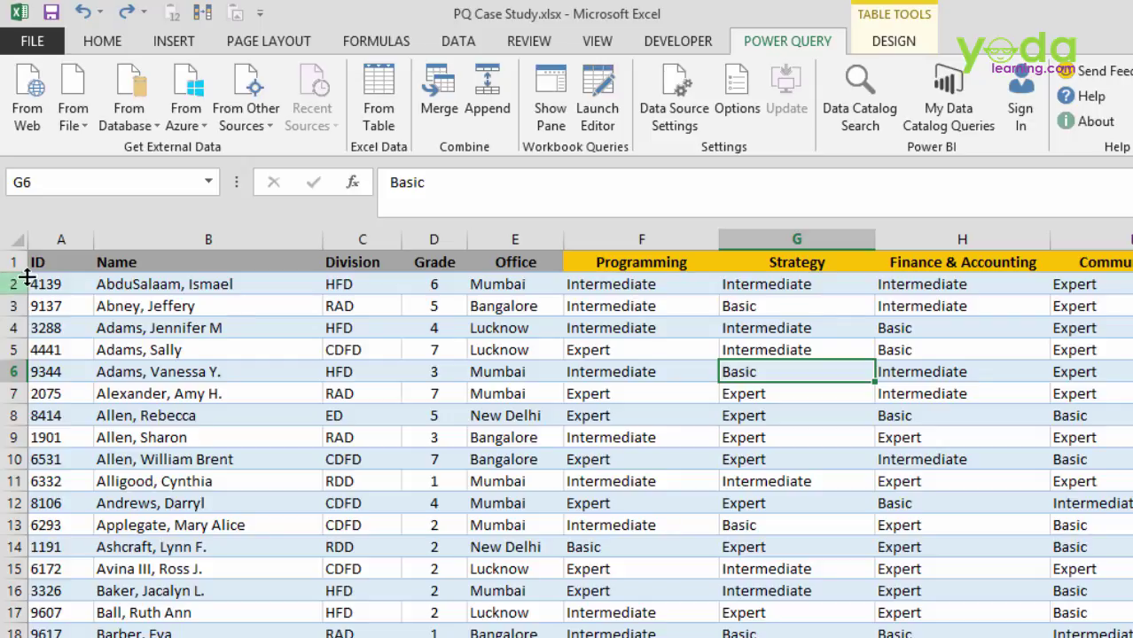
# Load the whole employee skills table from Sheet1 into the Power Query editor as a new query
pyautogui.click(74, 111)
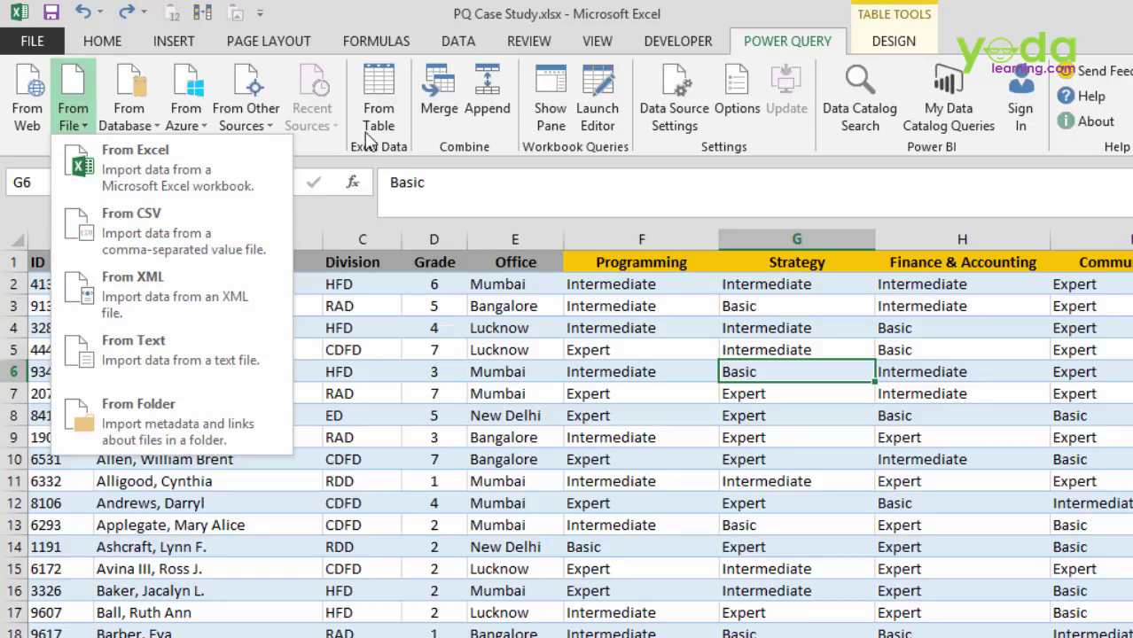
pyautogui.press('Escape')
pyautogui.click(479, 392)
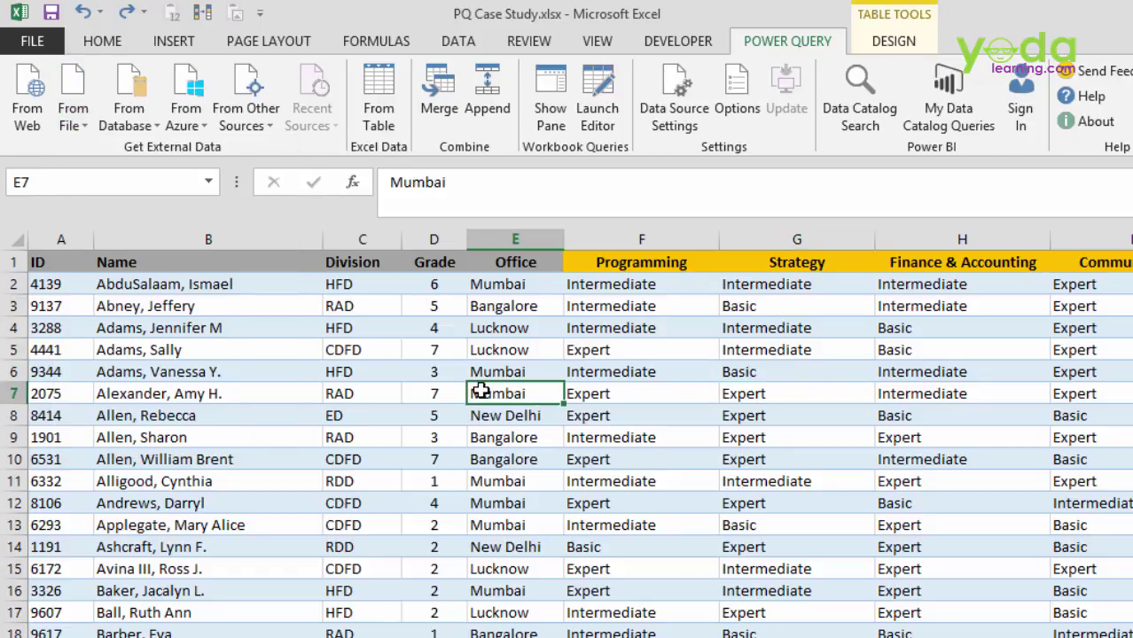
pyautogui.hotkey('ctrl', 'a')
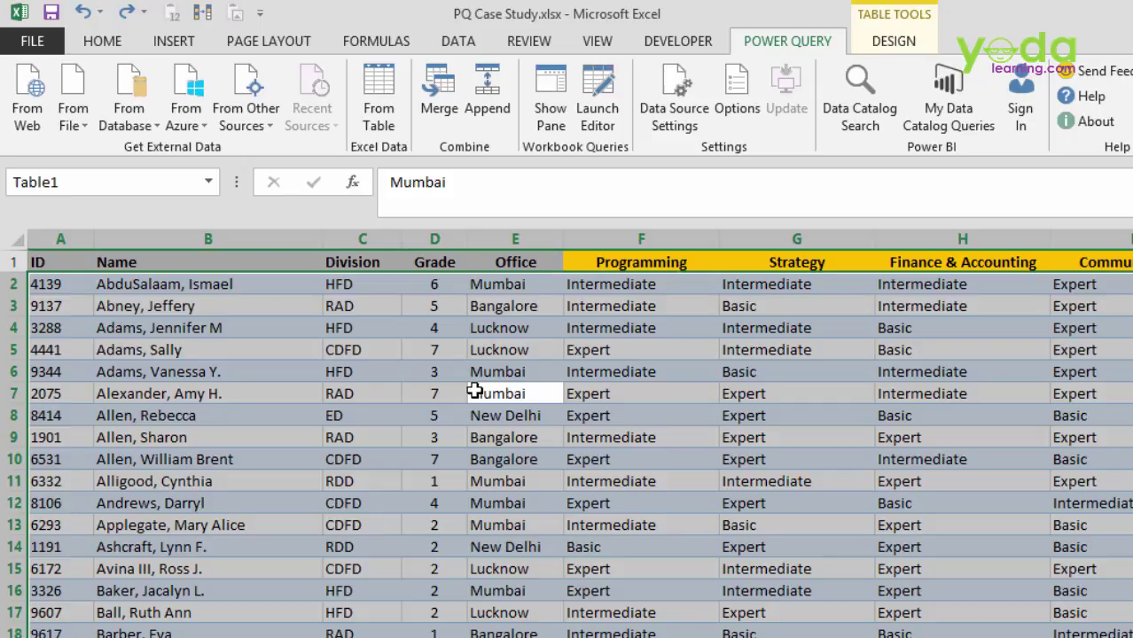
pyautogui.click(186, 43)
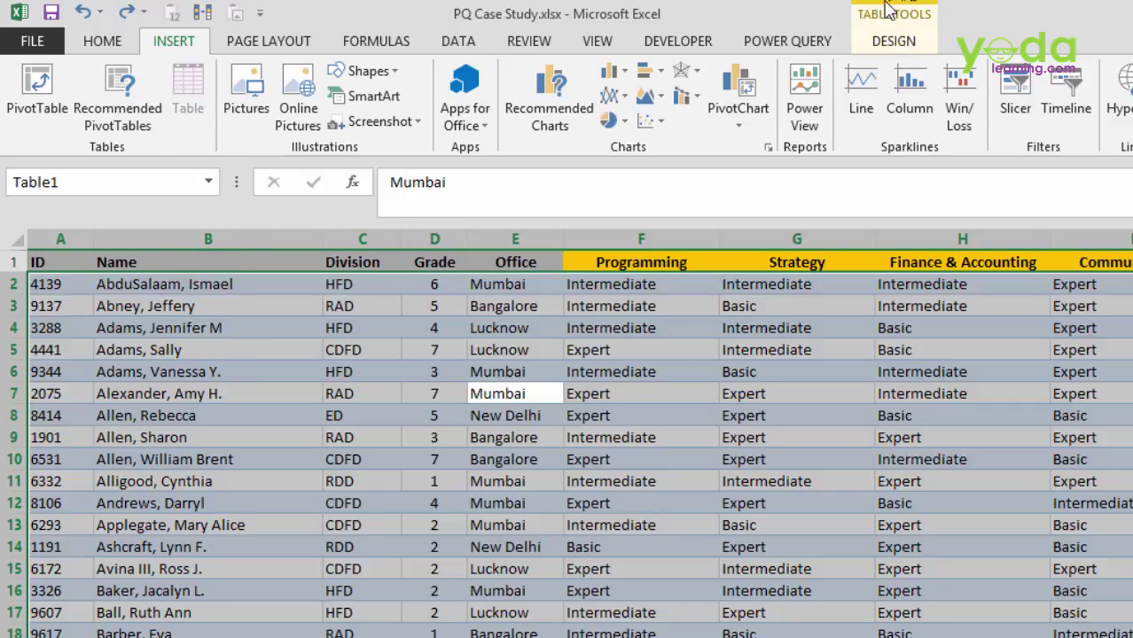
pyautogui.click(803, 40)
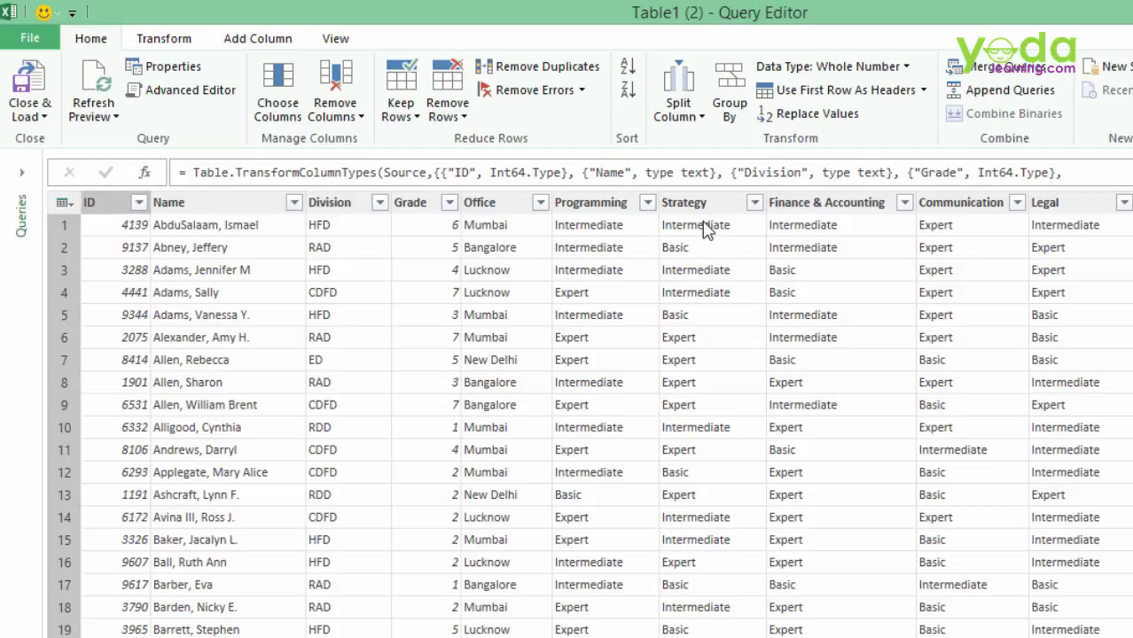
# Unpivot the five skill columns from Programming through Legal into Attribute and Value columns
pyautogui.click(178, 39)
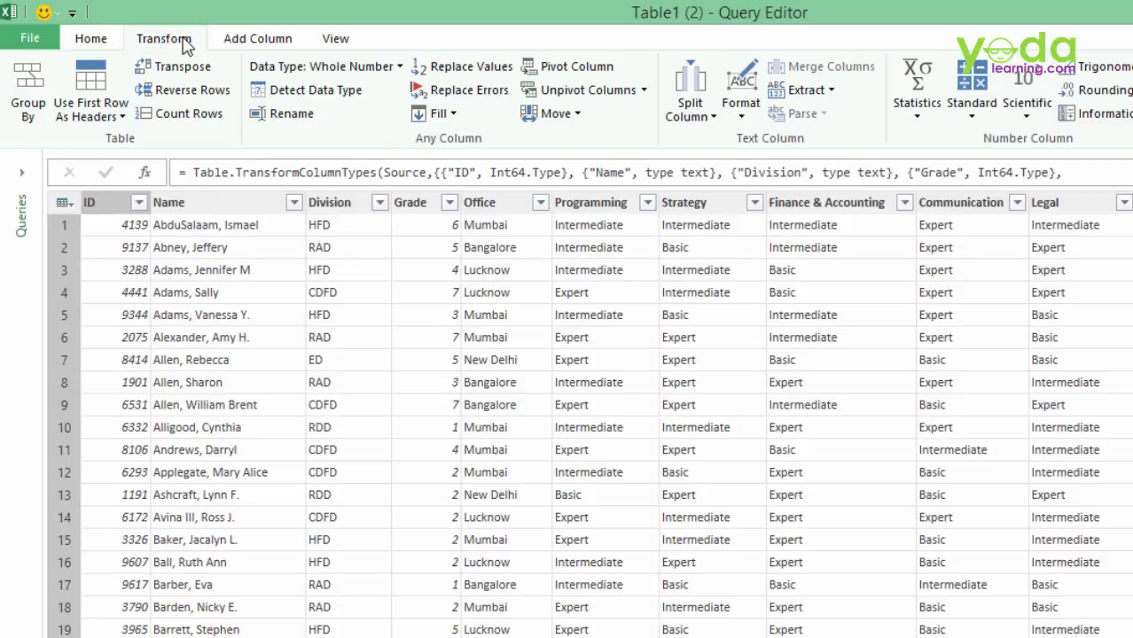
pyautogui.click(123, 117)
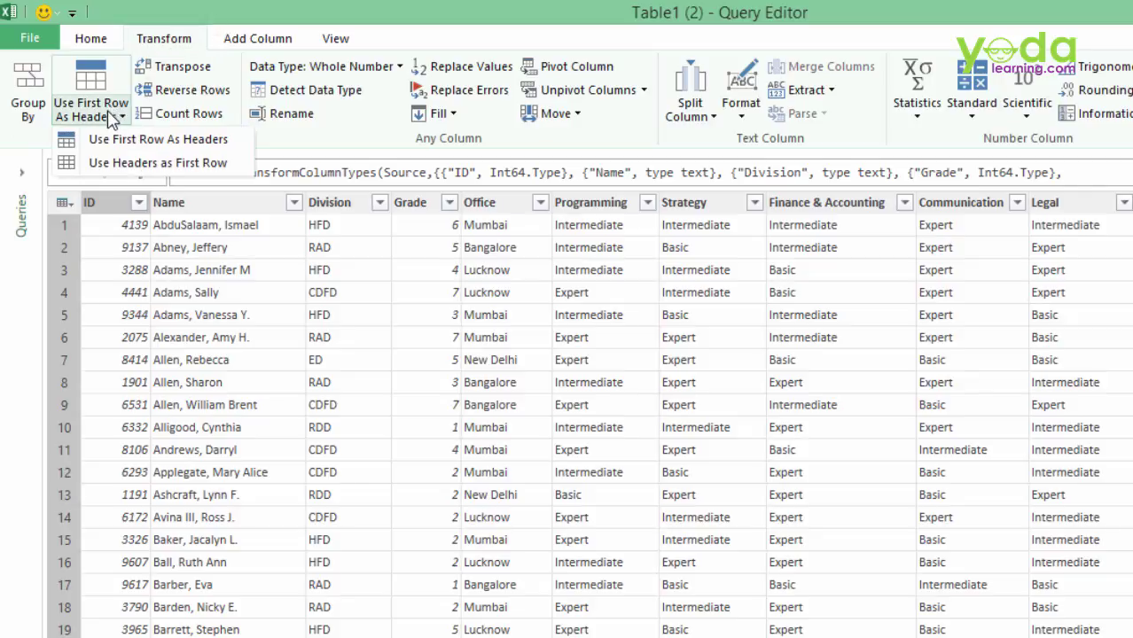
pyautogui.press('Escape')
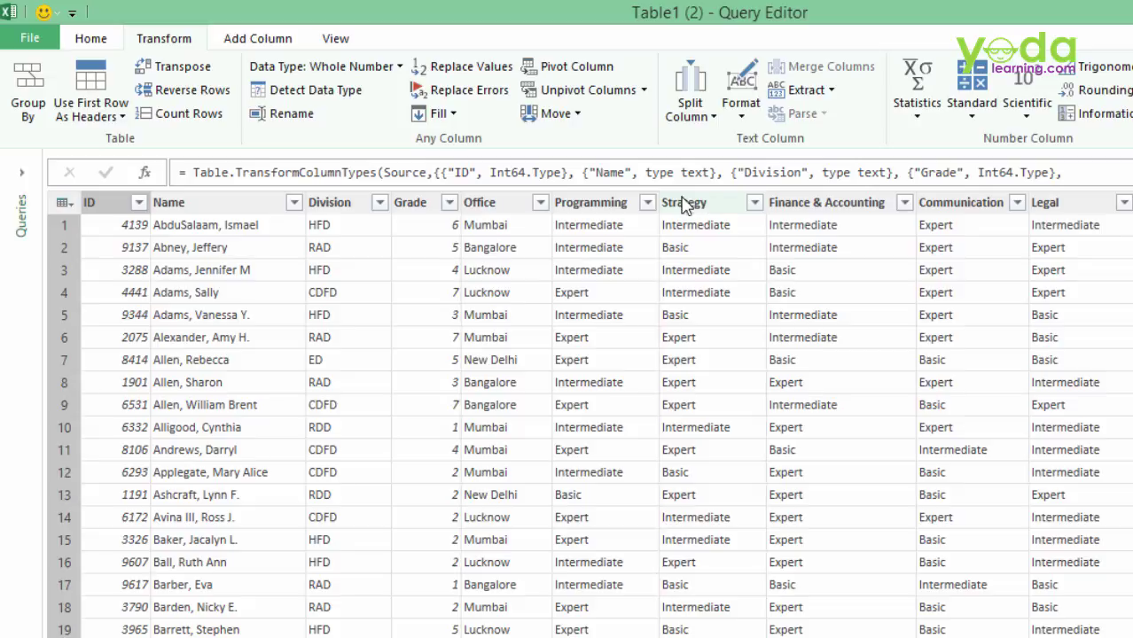
pyautogui.click(591, 201)
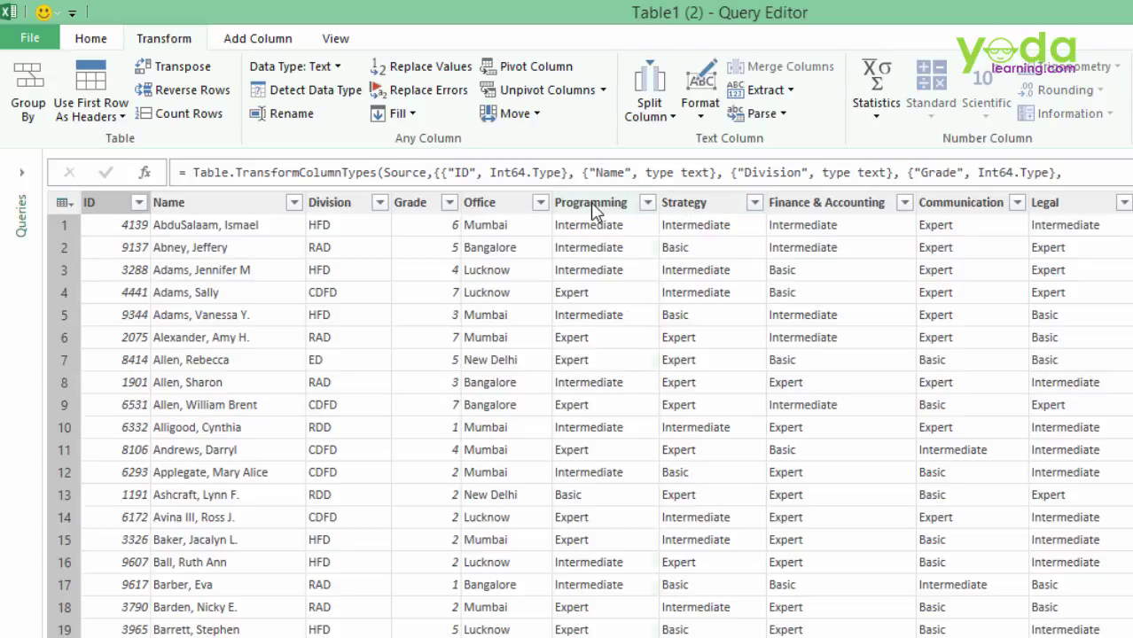
pyautogui.keyDown('shift'); pyautogui.click(1091, 204); pyautogui.keyUp('shift')
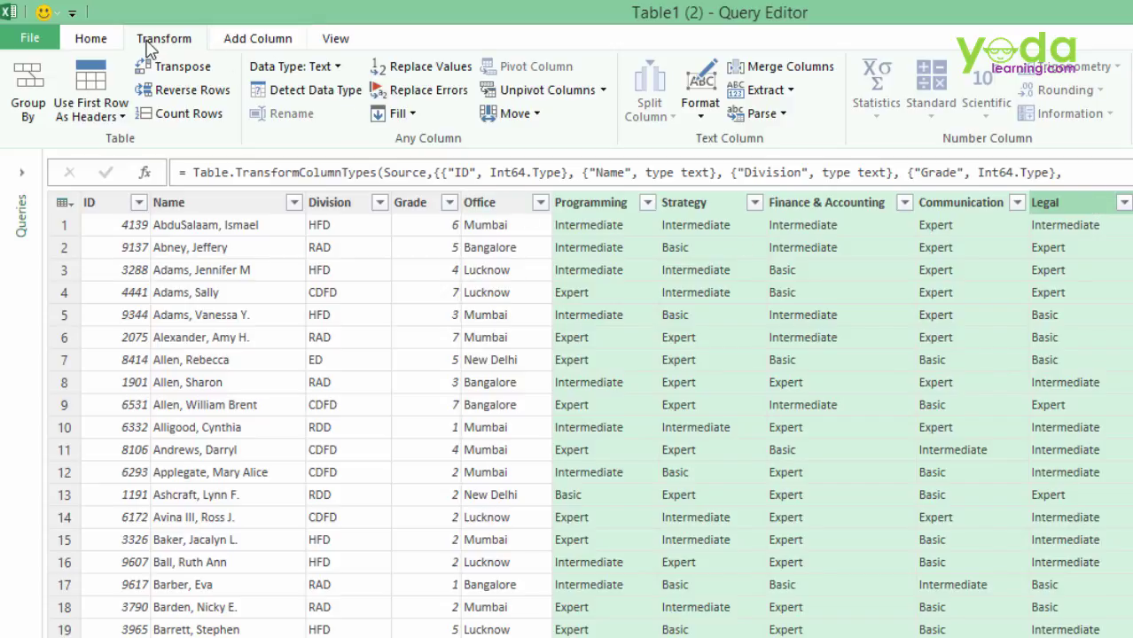
pyautogui.click(601, 90)
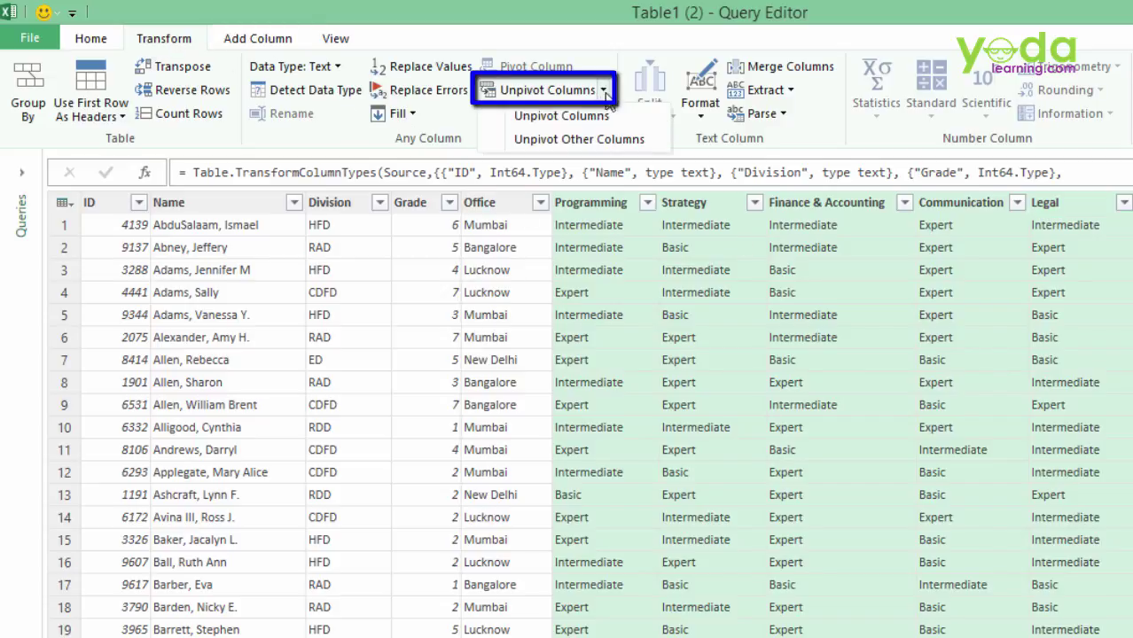
pyautogui.click(558, 117)
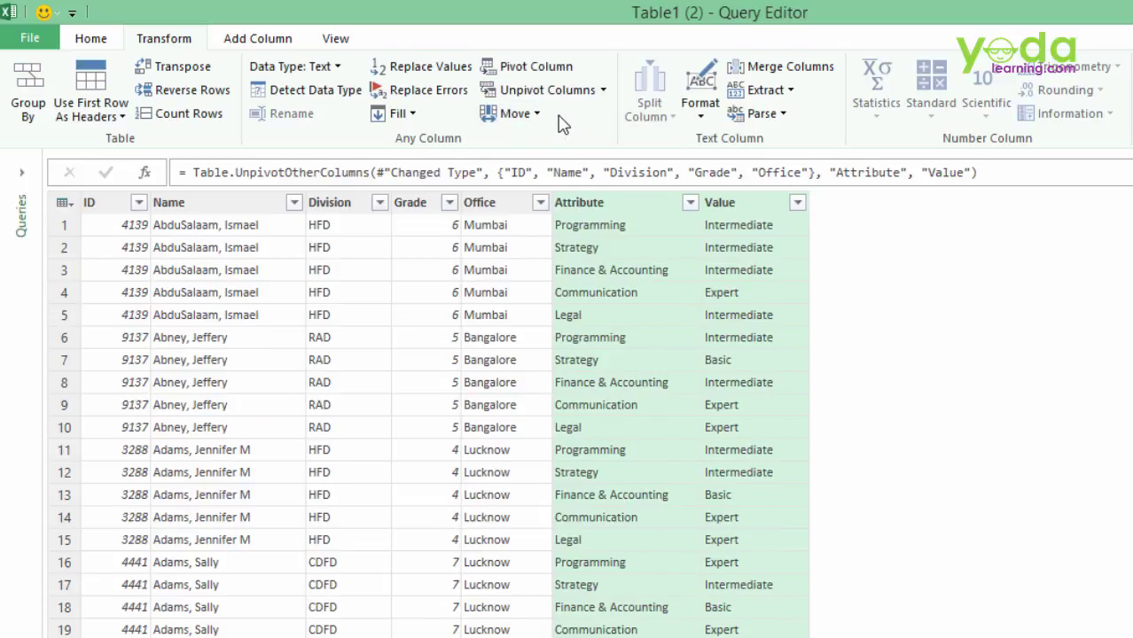
# Examine the unpivoted rows to see how each employee's skills and ratings are listed under Attribute and Value
pyautogui.scroll(-9, 271, 282)
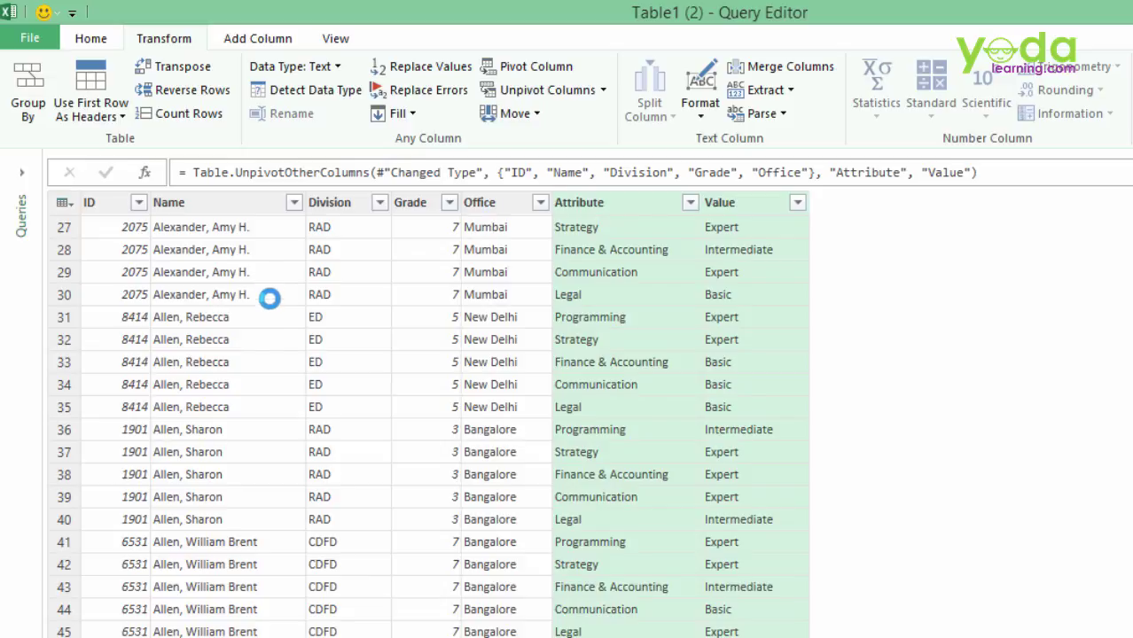
pyautogui.scroll(-7, 280, 319)
pyautogui.scroll(-6, 331, 452)
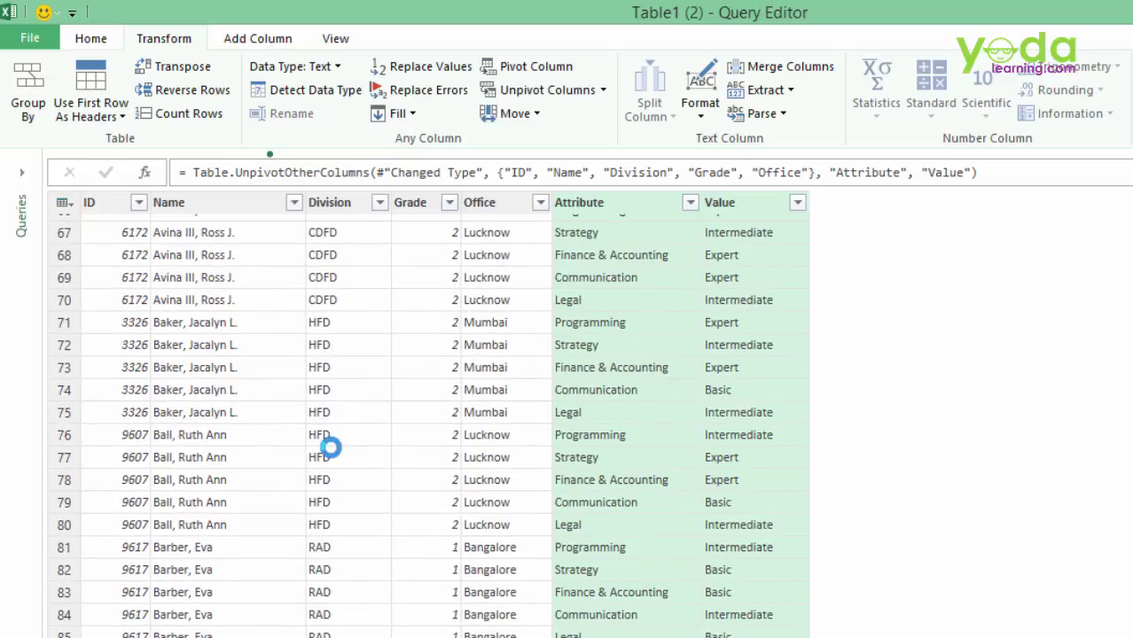
pyautogui.scroll(-12, 333, 452)
pyautogui.scroll(8, 636, 475)
pyautogui.scroll(20, 643, 478)
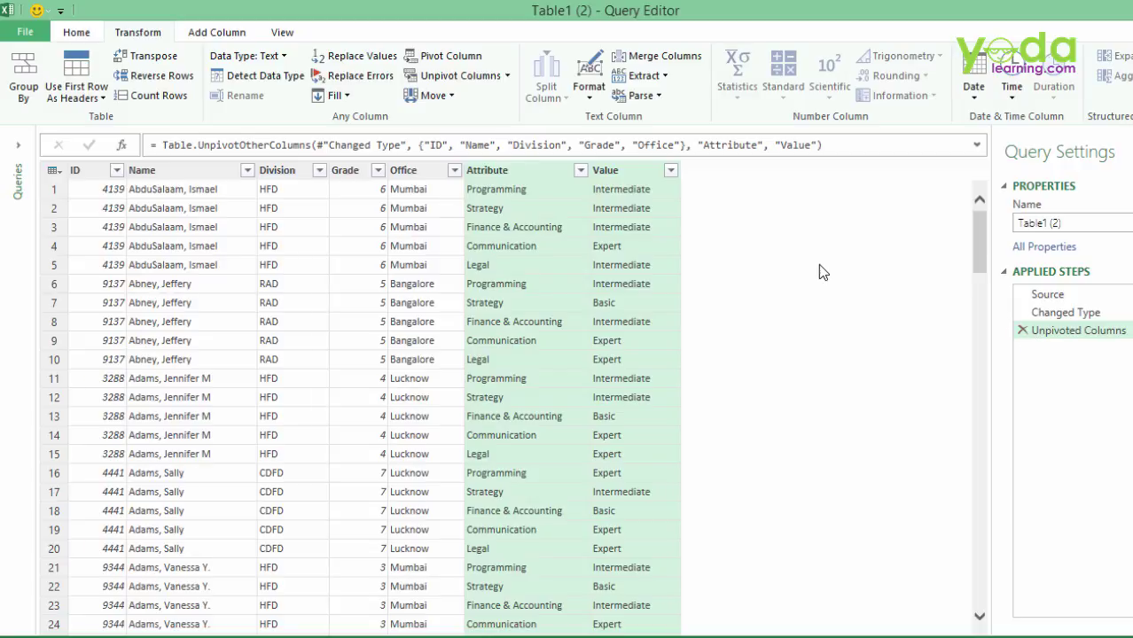
pyautogui.click(514, 257)
pyautogui.click(490, 251)
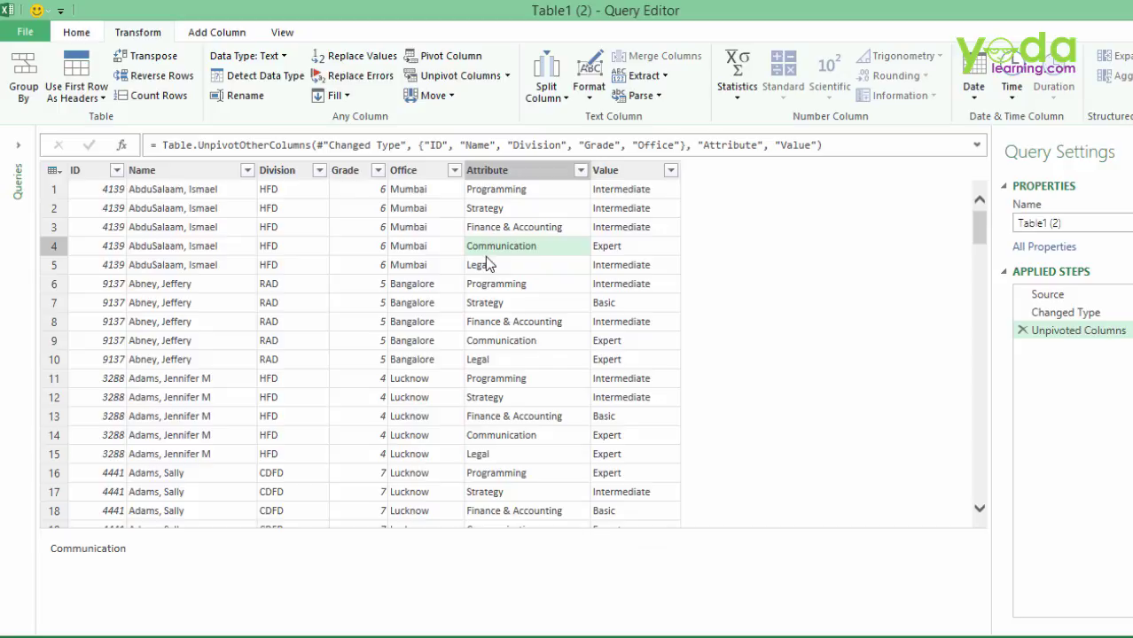
pyautogui.click(359, 249)
pyautogui.scroll(-1, 305, 358)
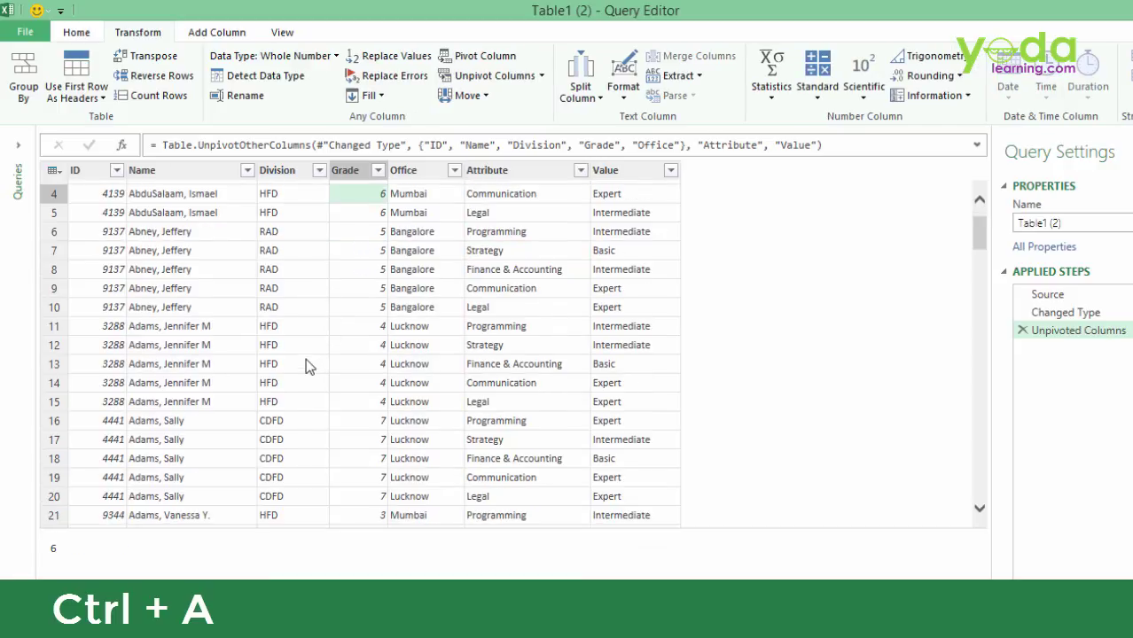
# Copy all the unpivoted data, and close the query editor, loading the query as a table on a new worksheet
pyautogui.hotkey('ctrl', 'a')
pyautogui.hotkey('ctrl', 'c')
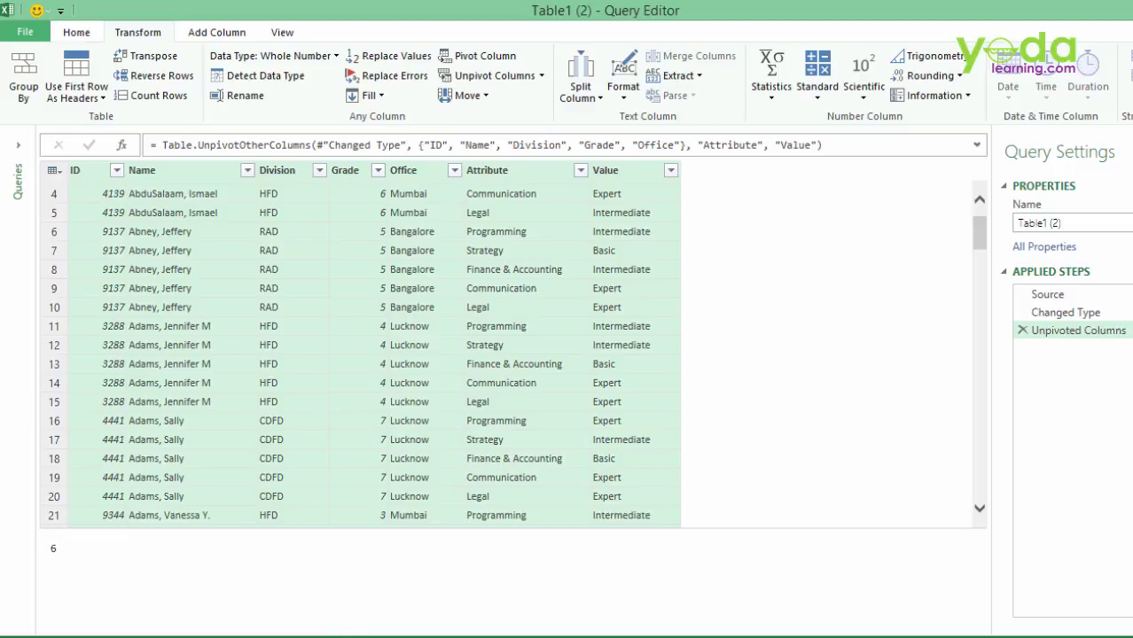
pyautogui.click(26, 33)
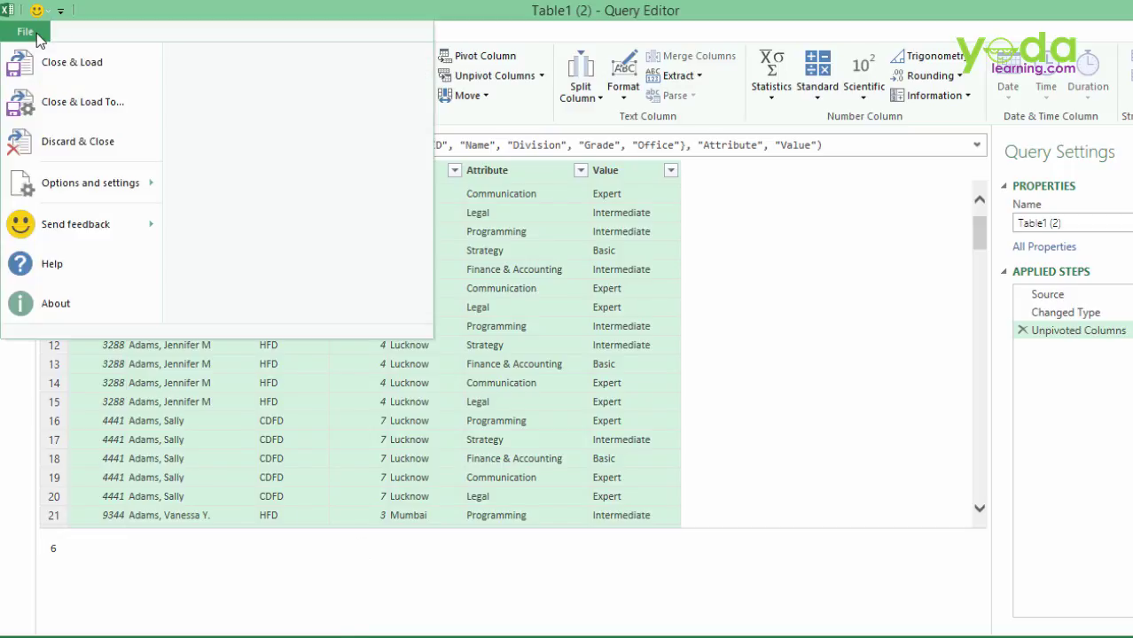
pyautogui.click(92, 106)
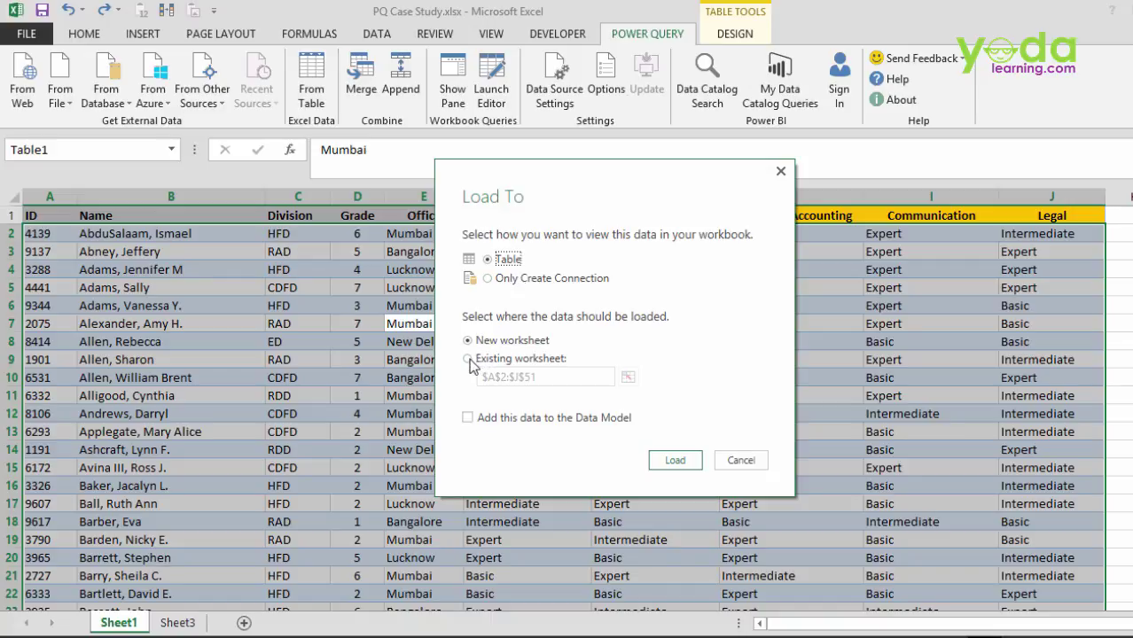
pyautogui.click(674, 461)
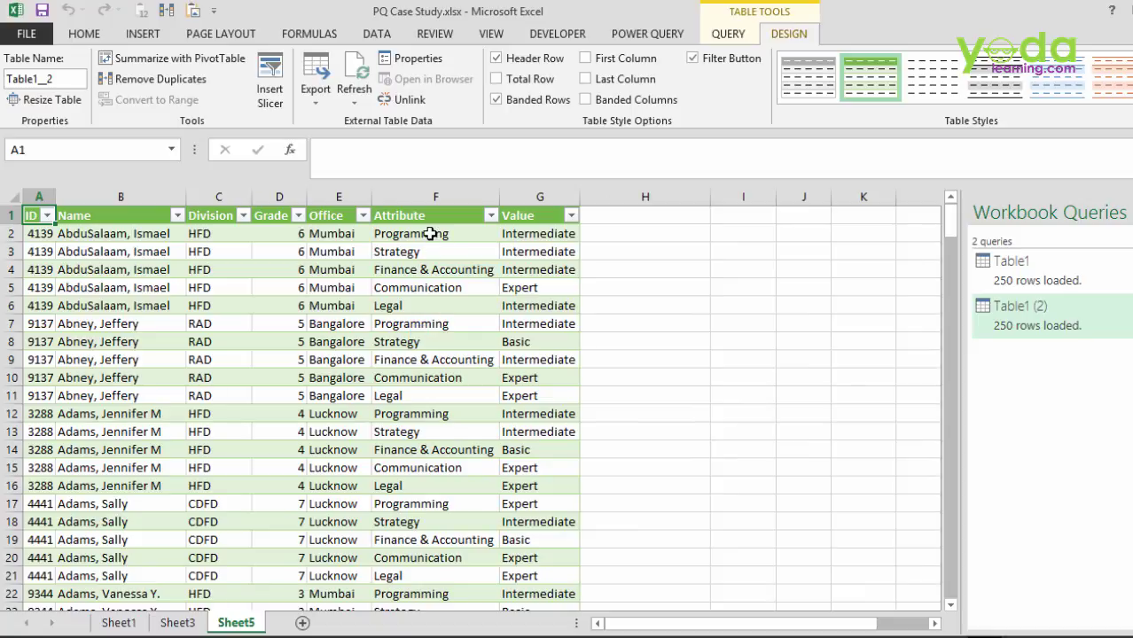
# Create a PivotTable on a new worksheet from the whole unpivoted table on Sheet5
pyautogui.moveTo(430, 233); pyautogui.dragTo(441, 307)
pyautogui.click(426, 359)
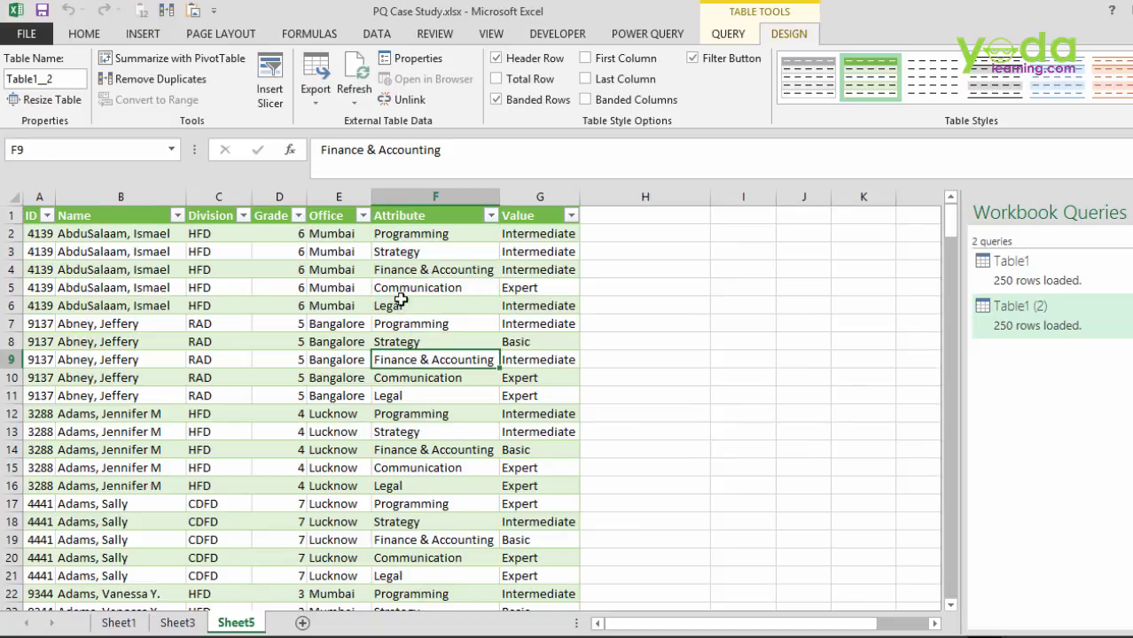
pyautogui.click(402, 215)
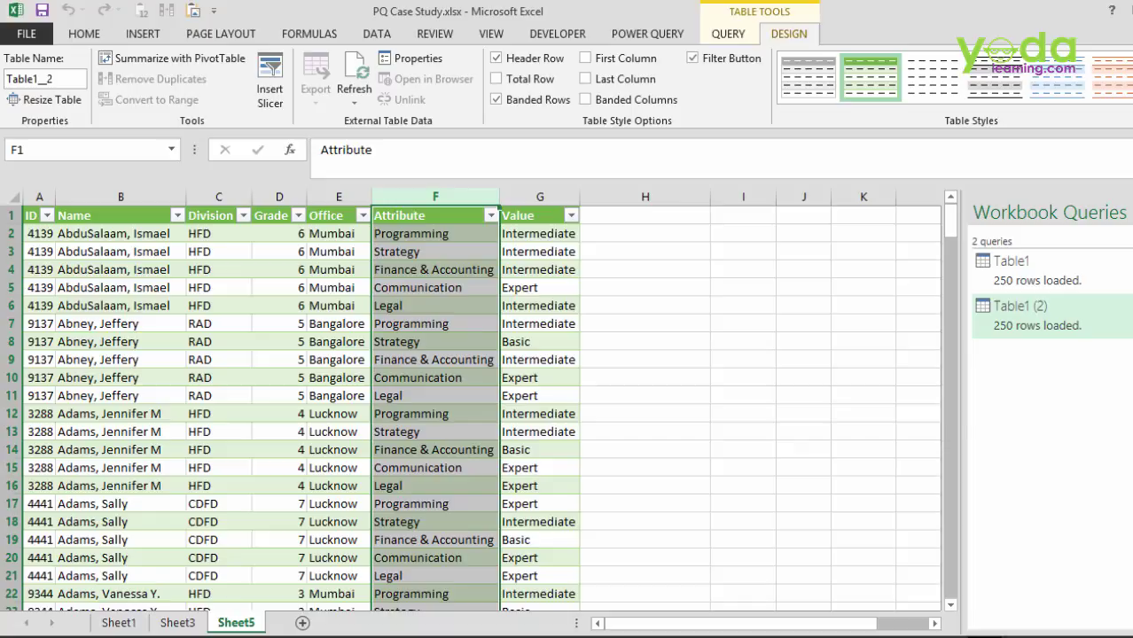
pyautogui.click(520, 323)
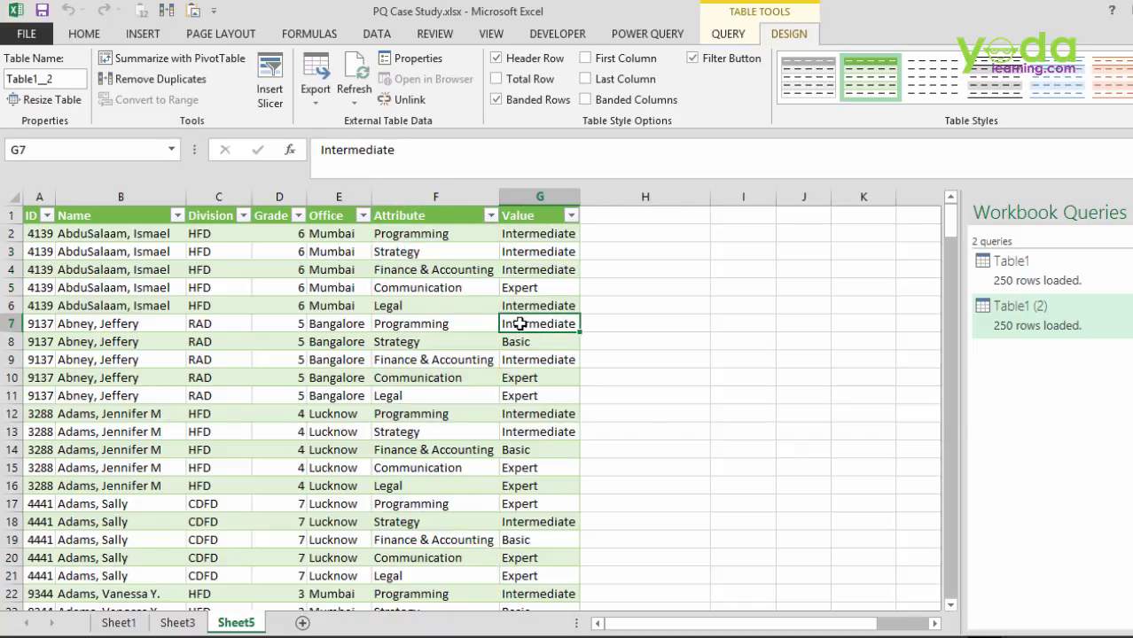
pyautogui.hotkey('ctrl', 'a')
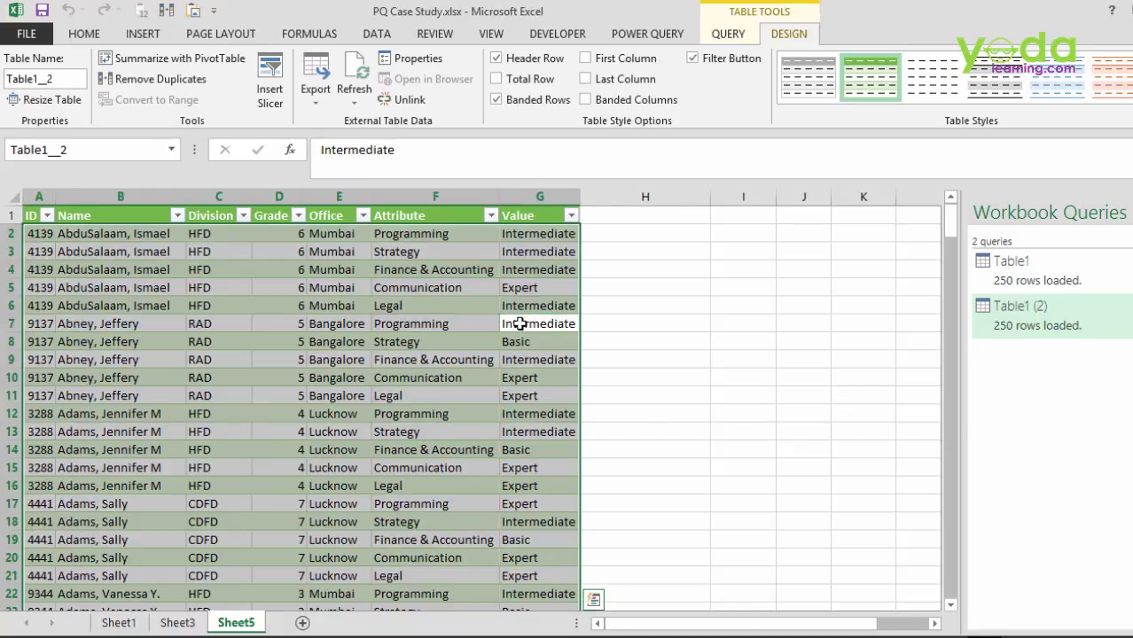
pyautogui.click(143, 34)
pyautogui.click(31, 64)
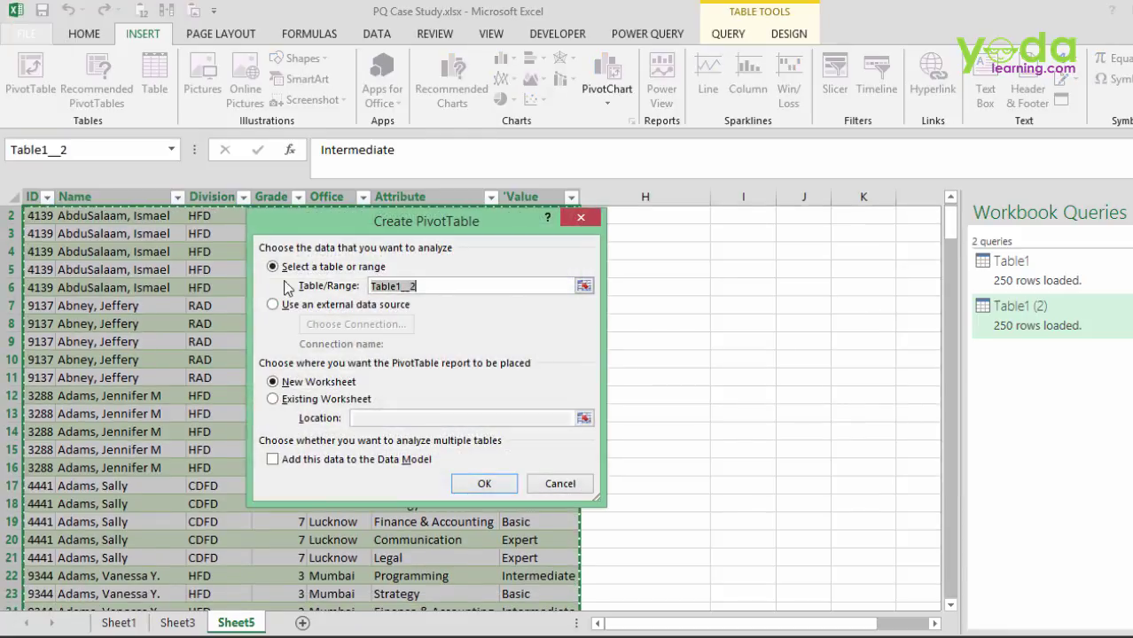
pyautogui.click(473, 481)
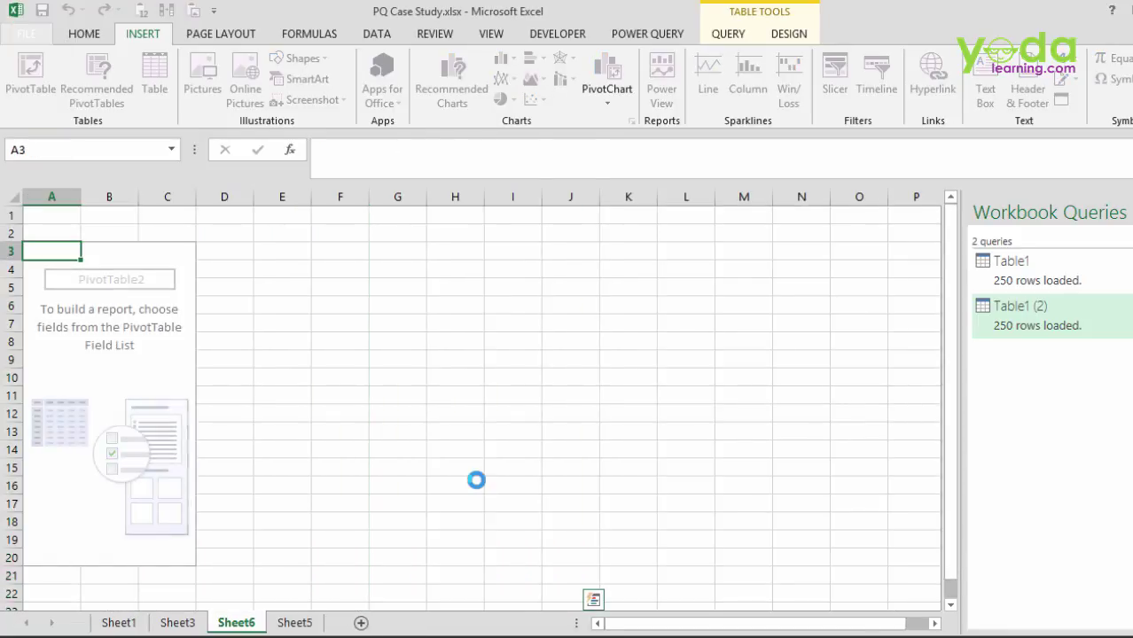
# Enable the classic PivotTable layout in the display options of the new PivotTable
pyautogui.click(169, 288)
pyautogui.rightClick(142, 288)
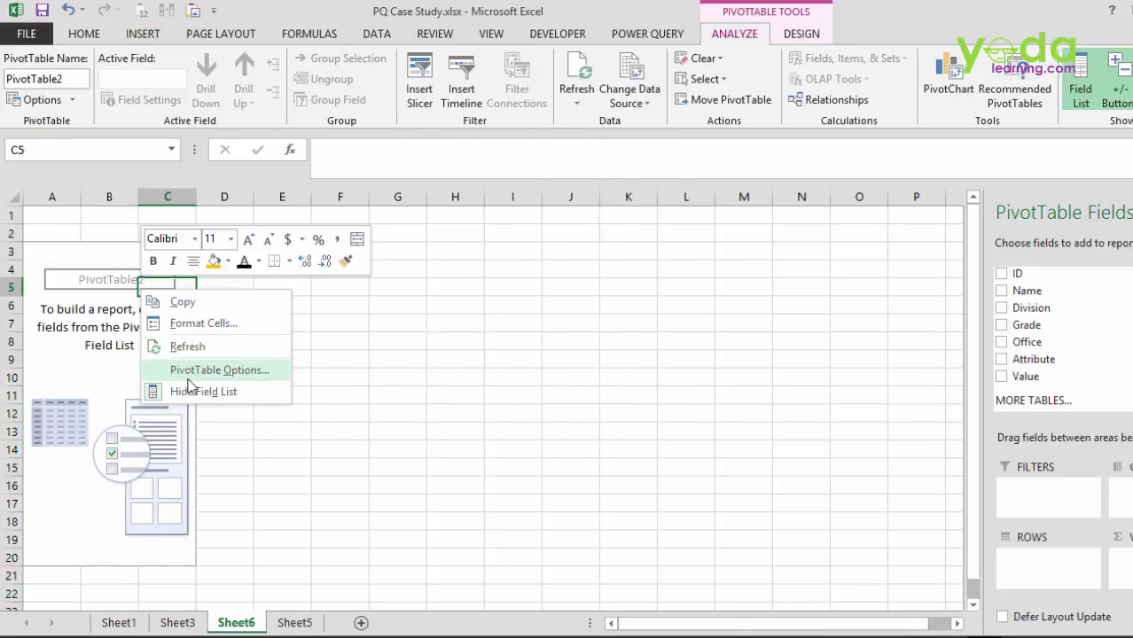
pyautogui.click(199, 367)
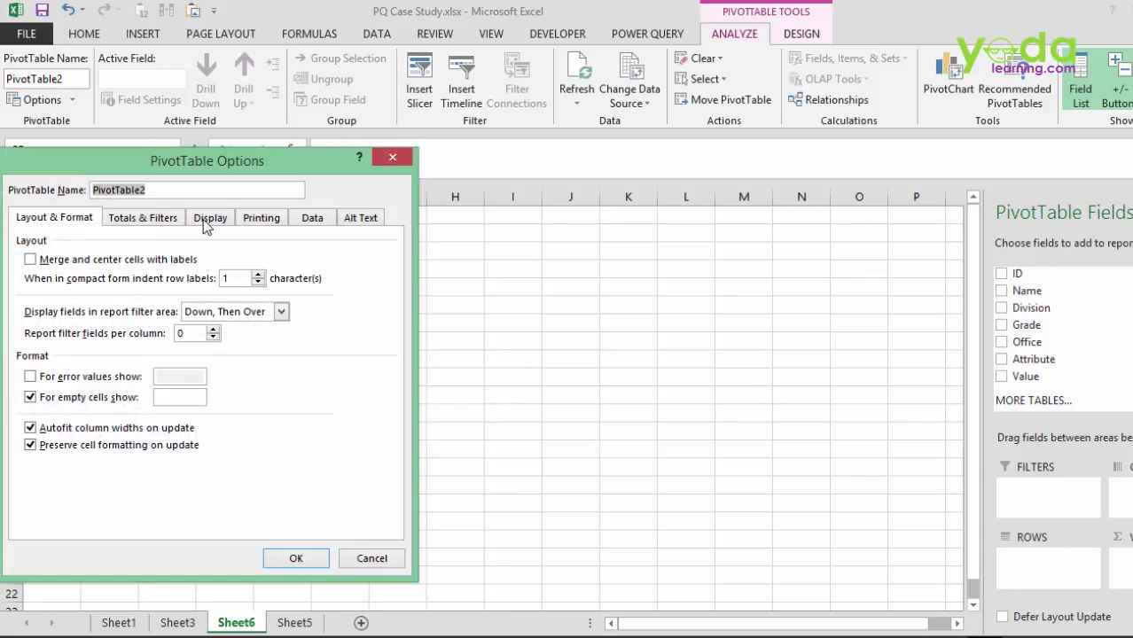
pyautogui.click(210, 218)
pyautogui.click(177, 351)
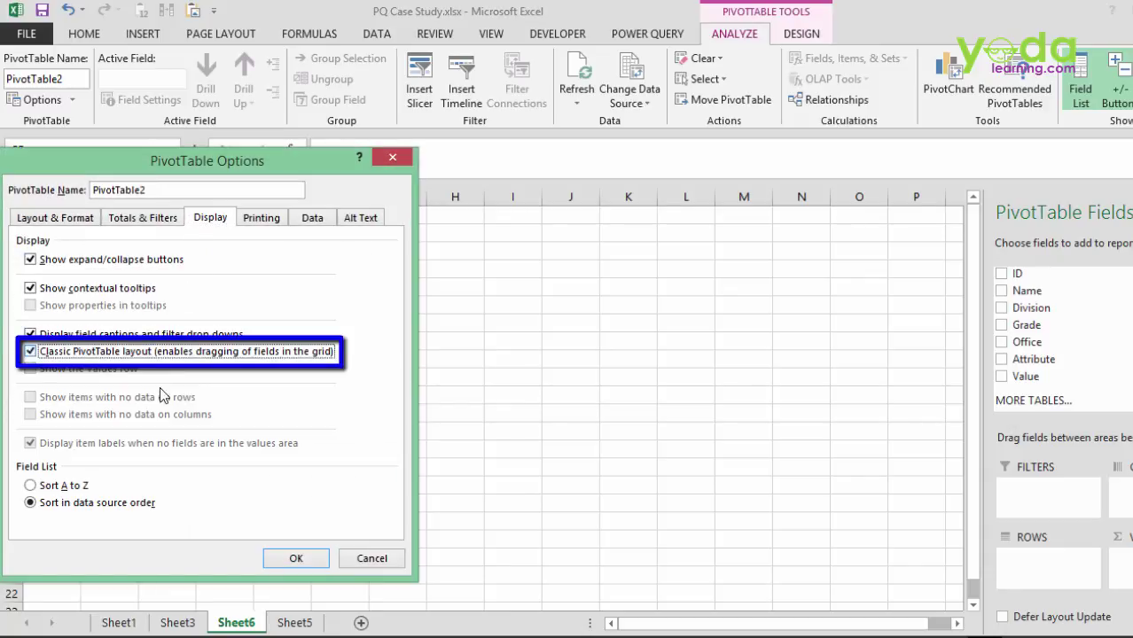
pyautogui.click(296, 559)
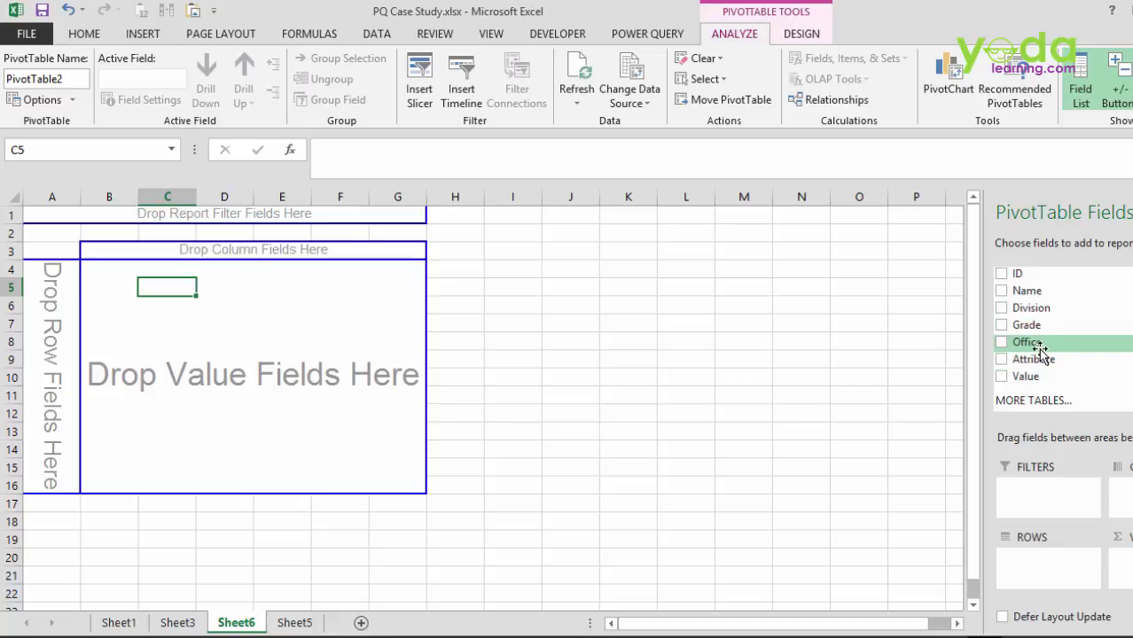
# Lay out the PivotTable with Office as columns, Attribute and Value as rows, and Name counted as values, widening column A
pyautogui.moveTo(1039, 348); pyautogui.dragTo(43, 345)
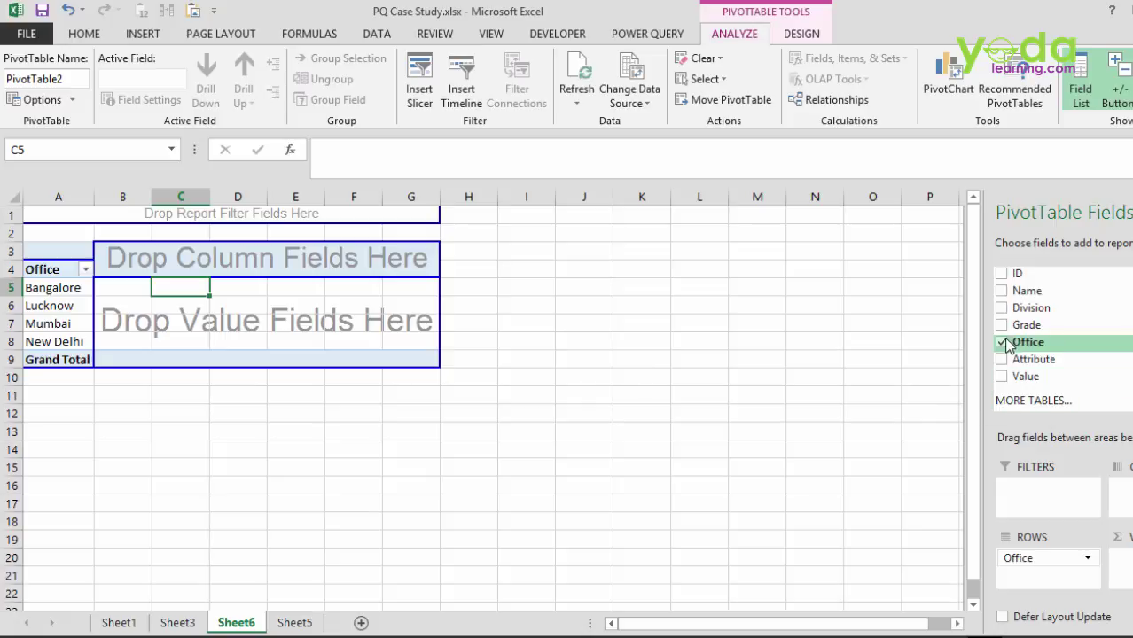
pyautogui.moveTo(1005, 349); pyautogui.dragTo(373, 252)
pyautogui.moveTo(1024, 363); pyautogui.dragTo(76, 362)
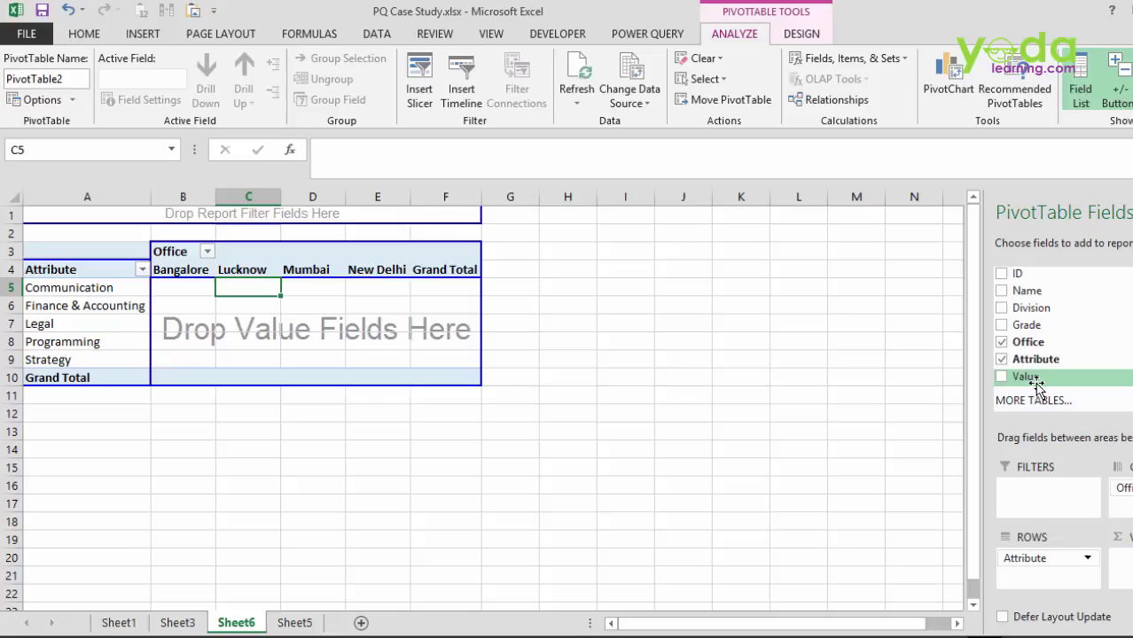
pyautogui.moveTo(1036, 383); pyautogui.dragTo(1035, 587)
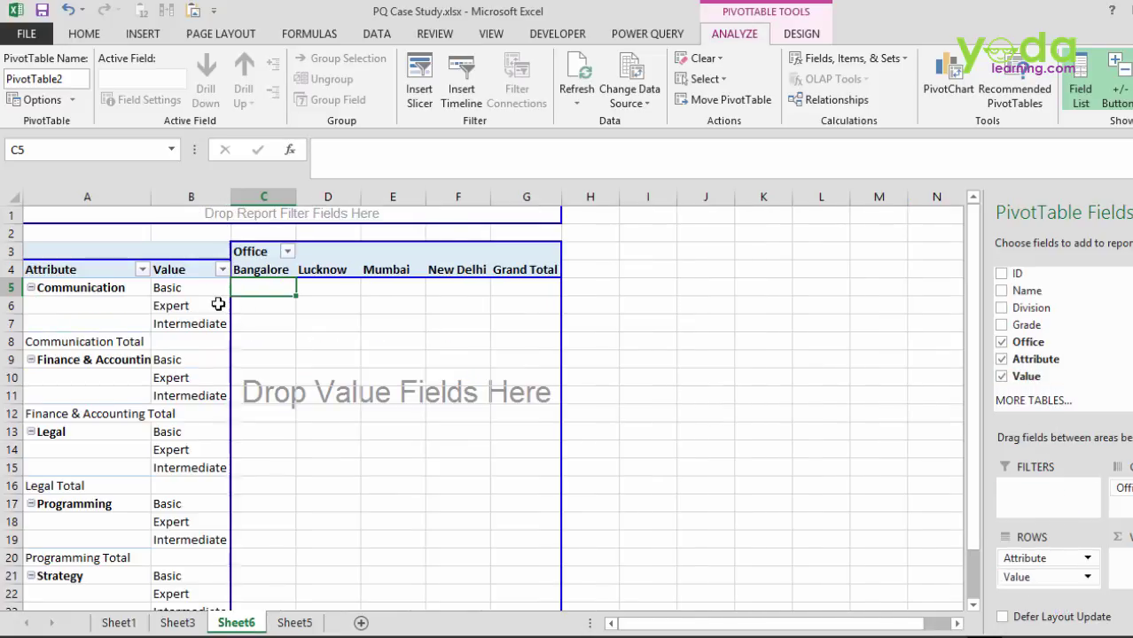
pyautogui.moveTo(148, 199); pyautogui.dragTo(210, 198)
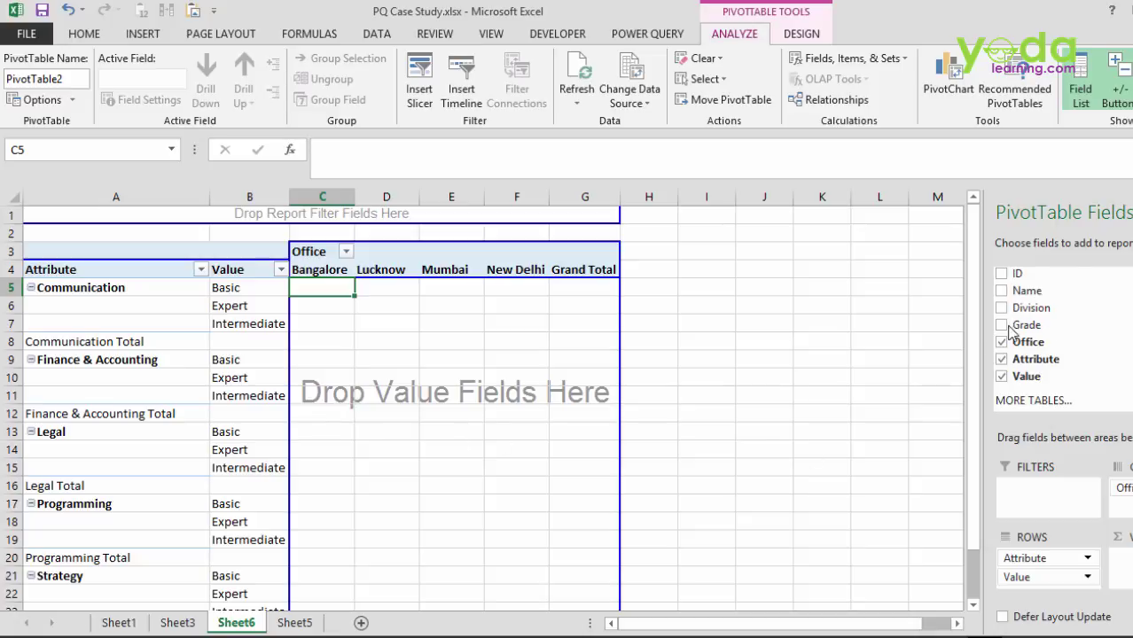
pyautogui.moveTo(1027, 292); pyautogui.dragTo(471, 397)
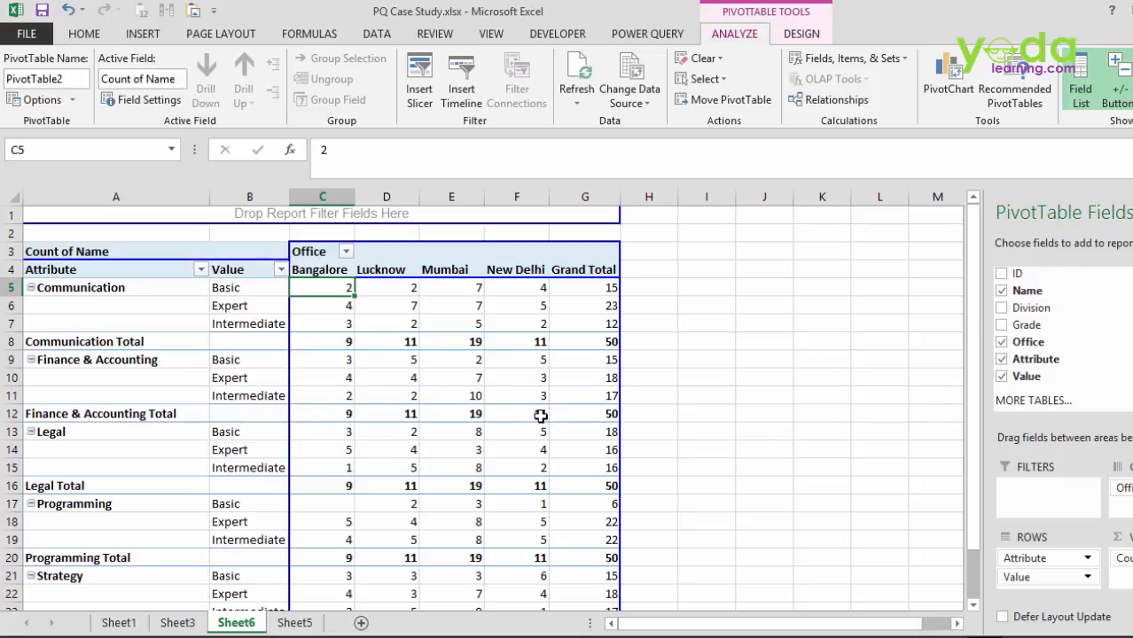
# Collapse the entire field in the PivotTable rows so the ratings fold under each skill
pyautogui.click(224, 287)
pyautogui.rightClick(236, 293)
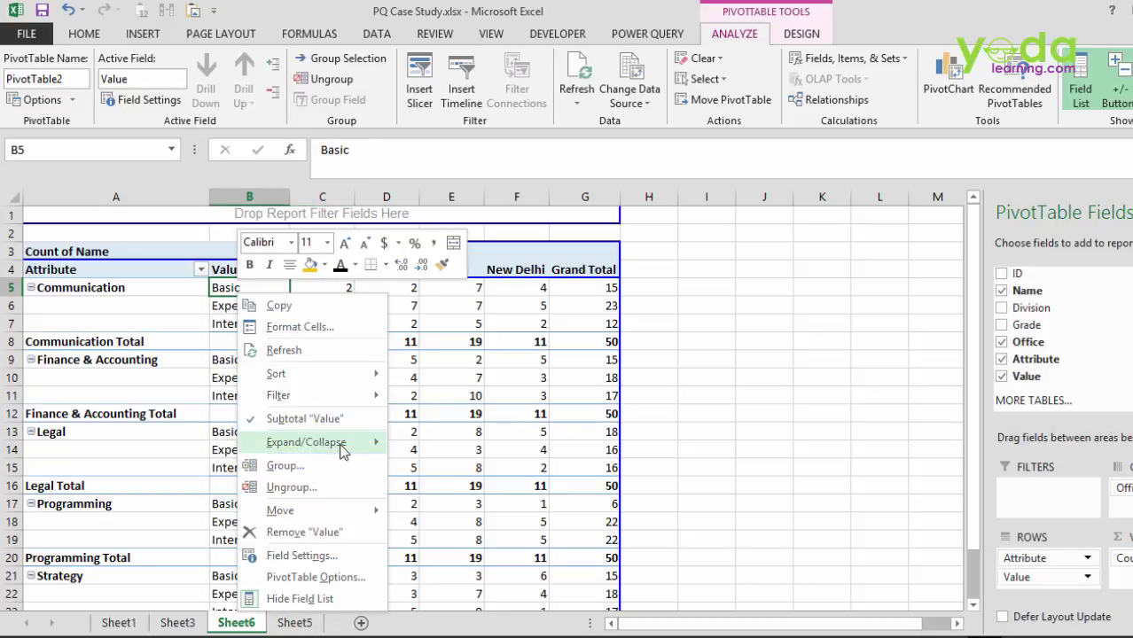
pyautogui.moveTo(353, 450)
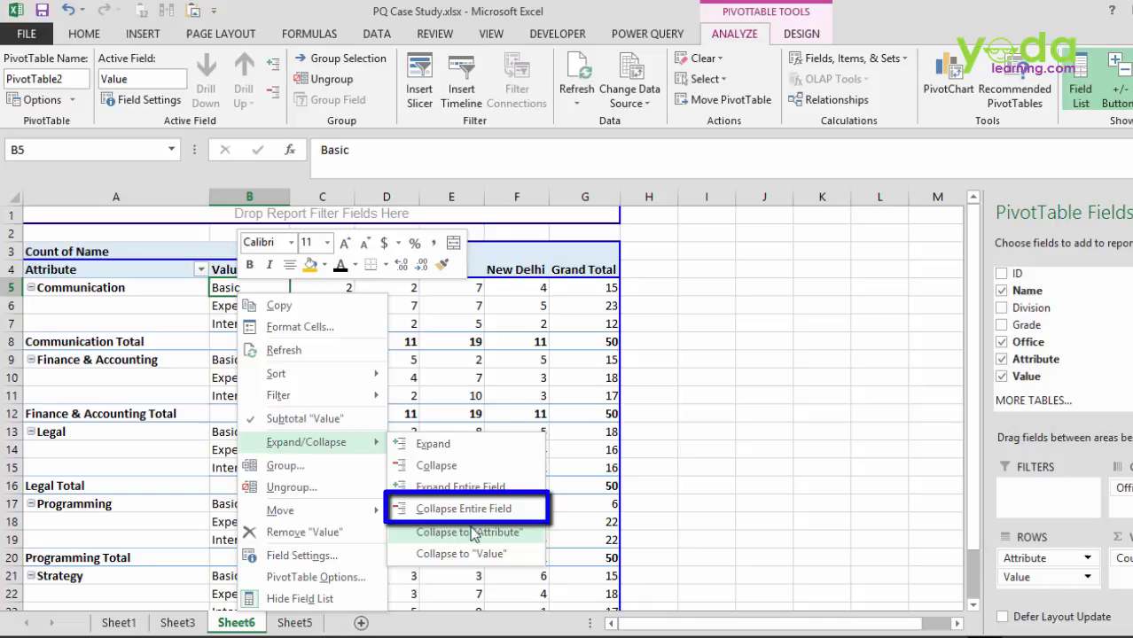
pyautogui.click(468, 510)
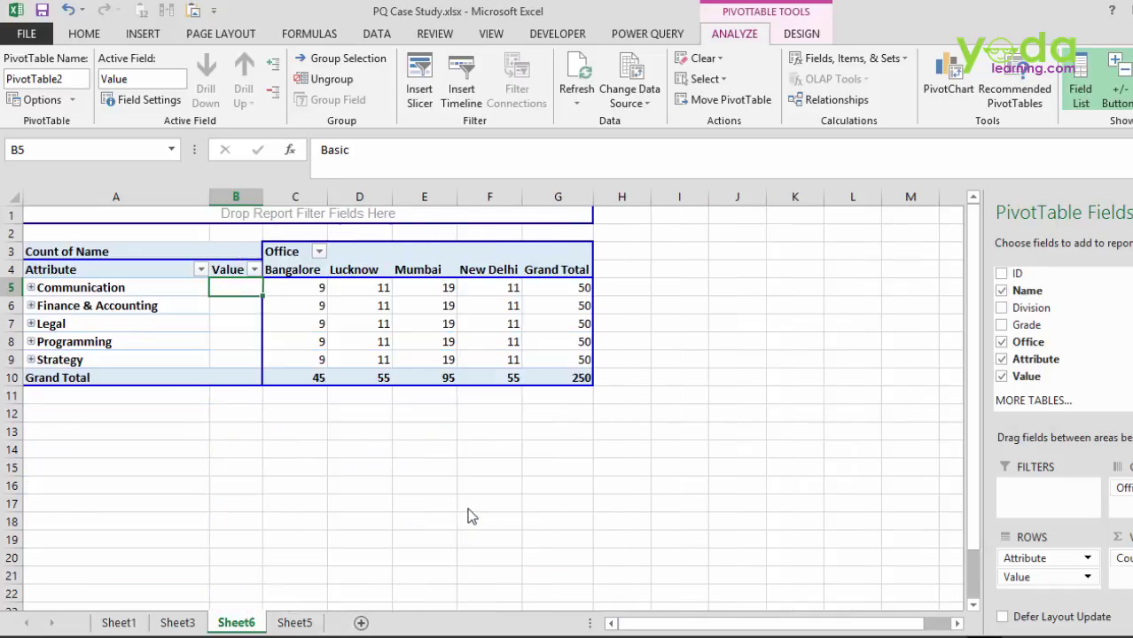
pyautogui.click(446, 420)
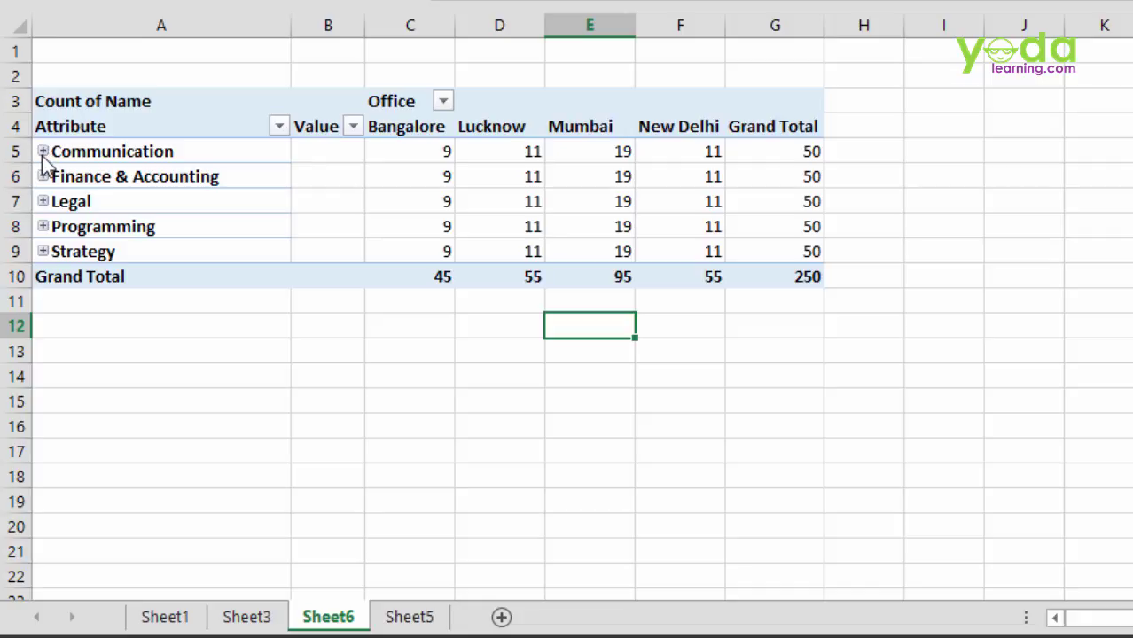
# Expand Communication in the PivotTable and filter the Value field to show only Expert
pyautogui.click(43, 152)
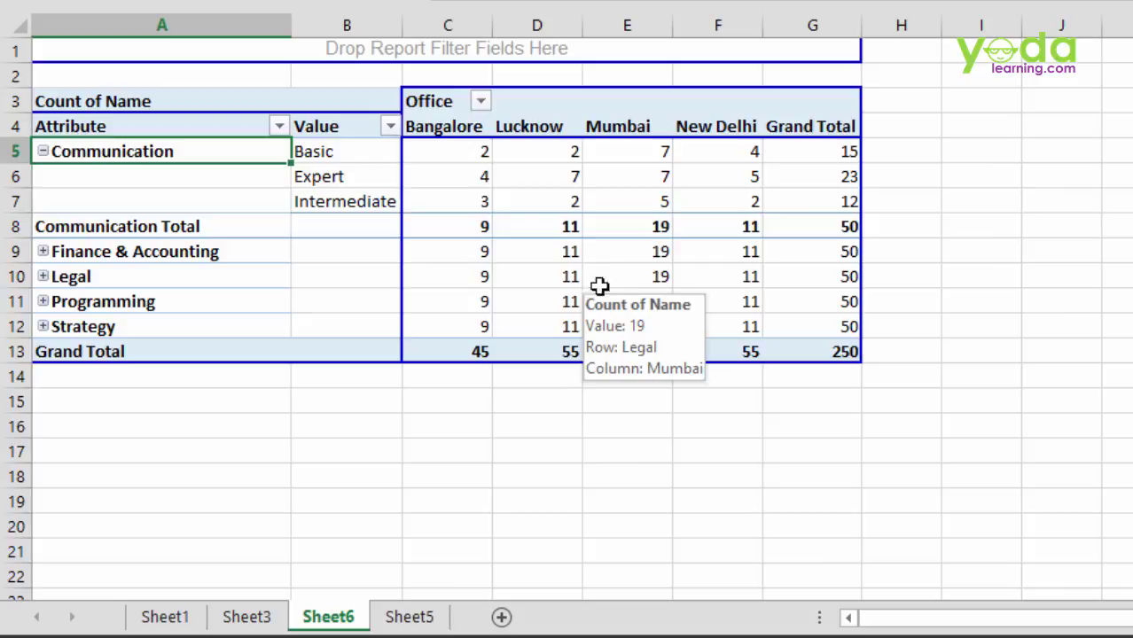
pyautogui.click(655, 227)
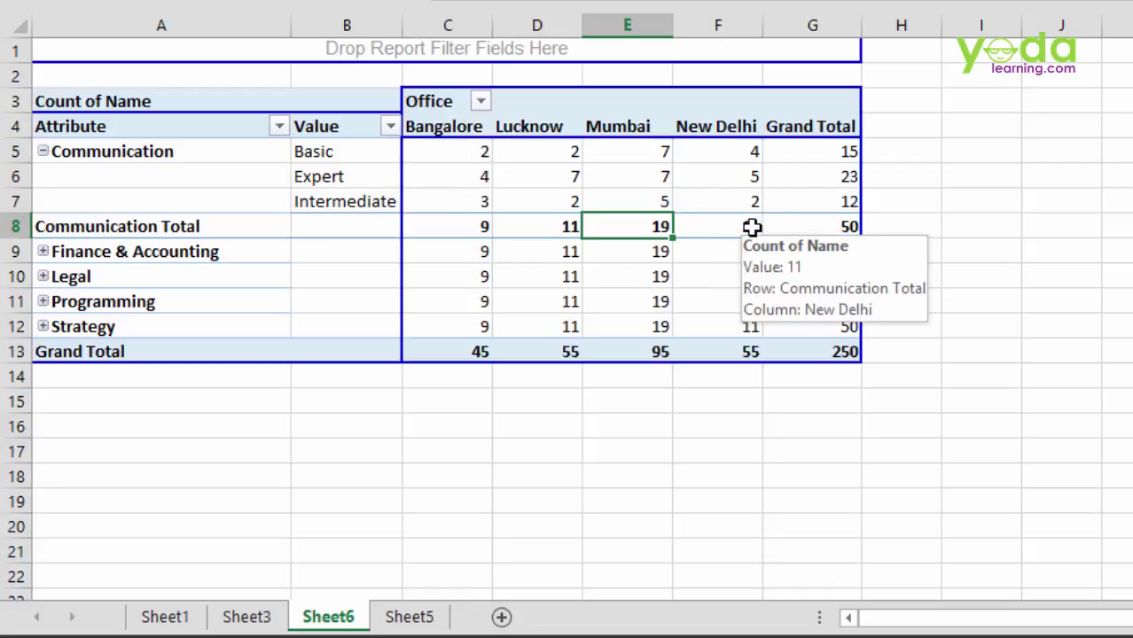
pyautogui.click(391, 127)
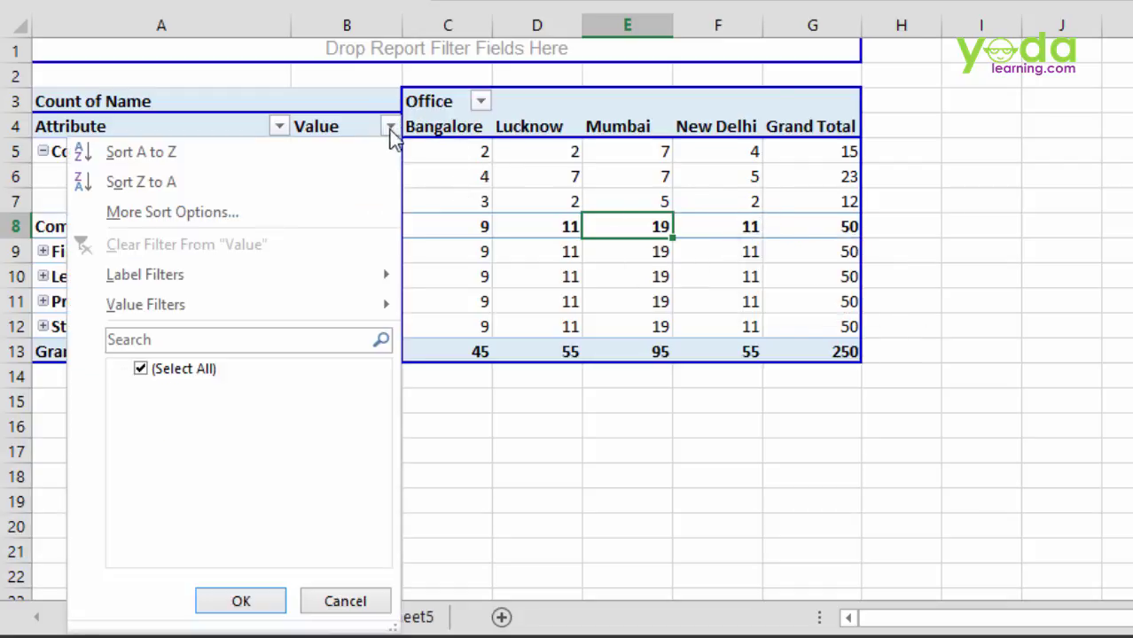
pyautogui.click(141, 368)
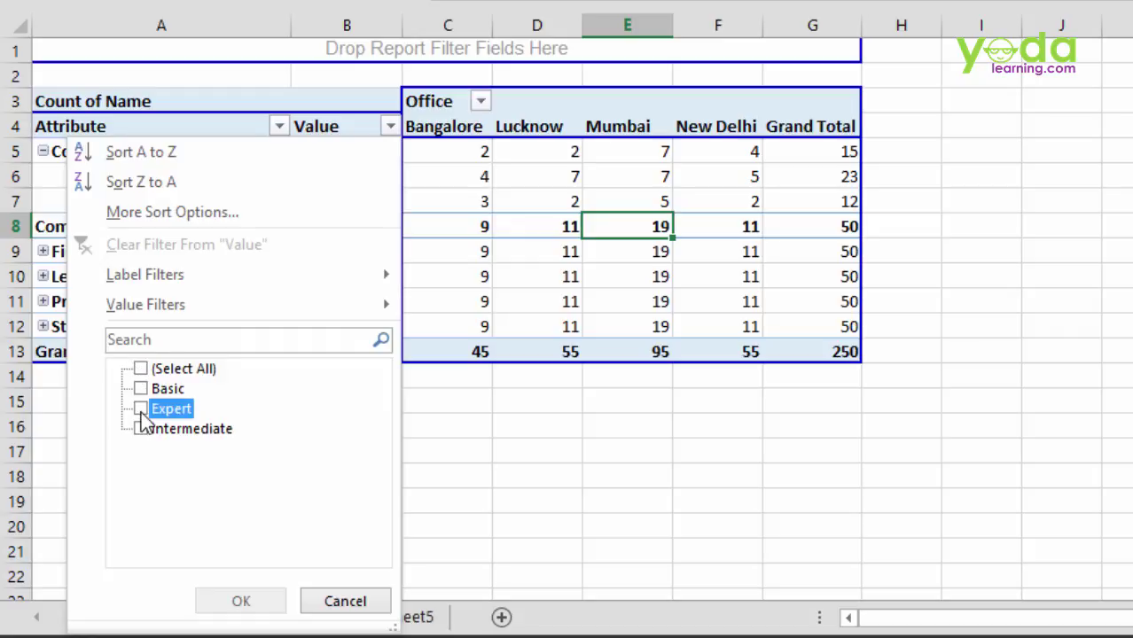
pyautogui.click(141, 409)
pyautogui.click(236, 599)
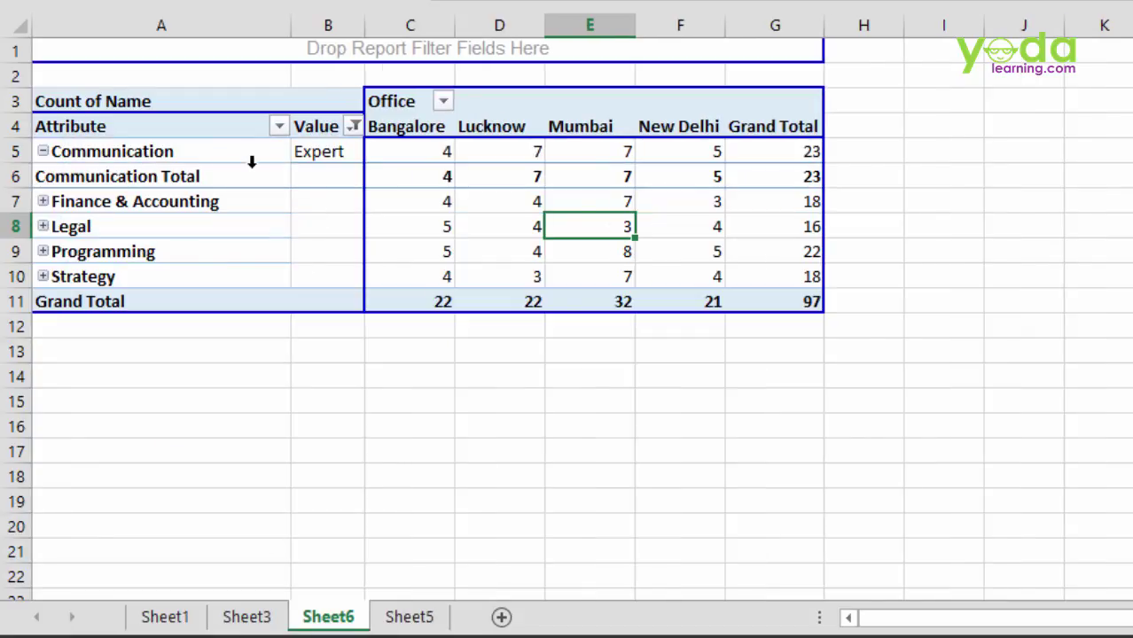
pyautogui.click(318, 151)
pyautogui.rightClick(321, 153)
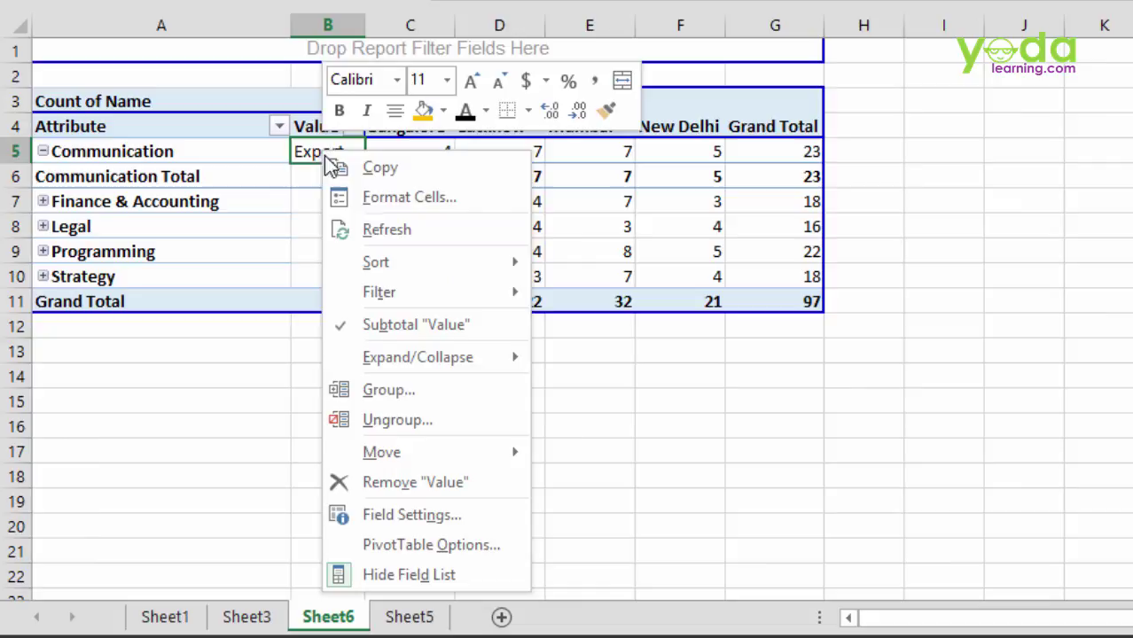
pyautogui.moveTo(513, 361)
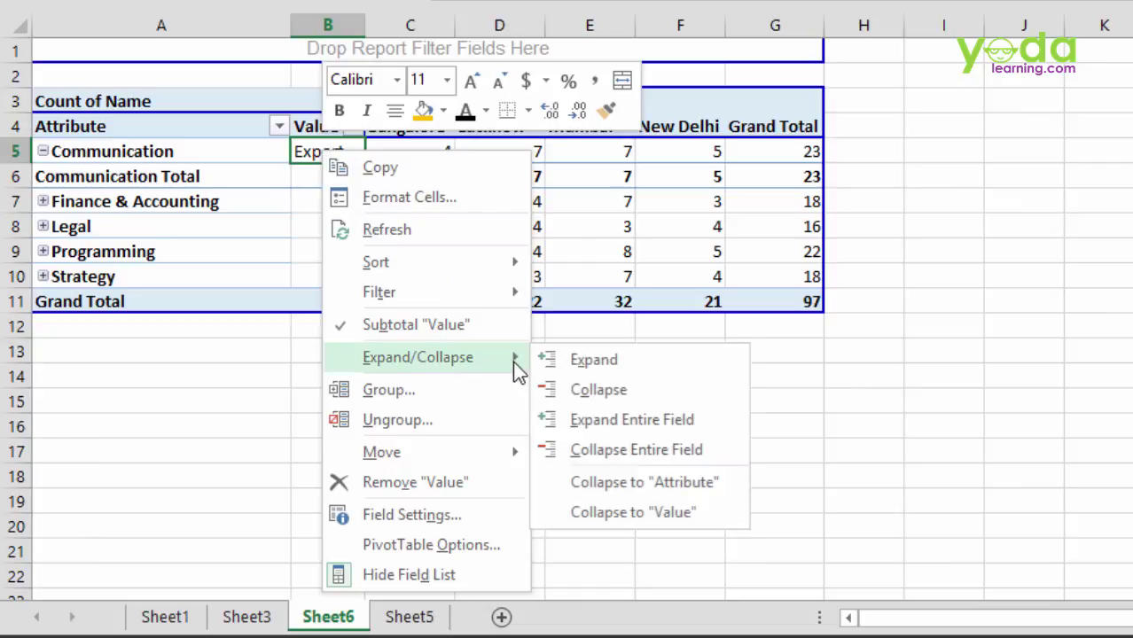
pyautogui.click(636, 419)
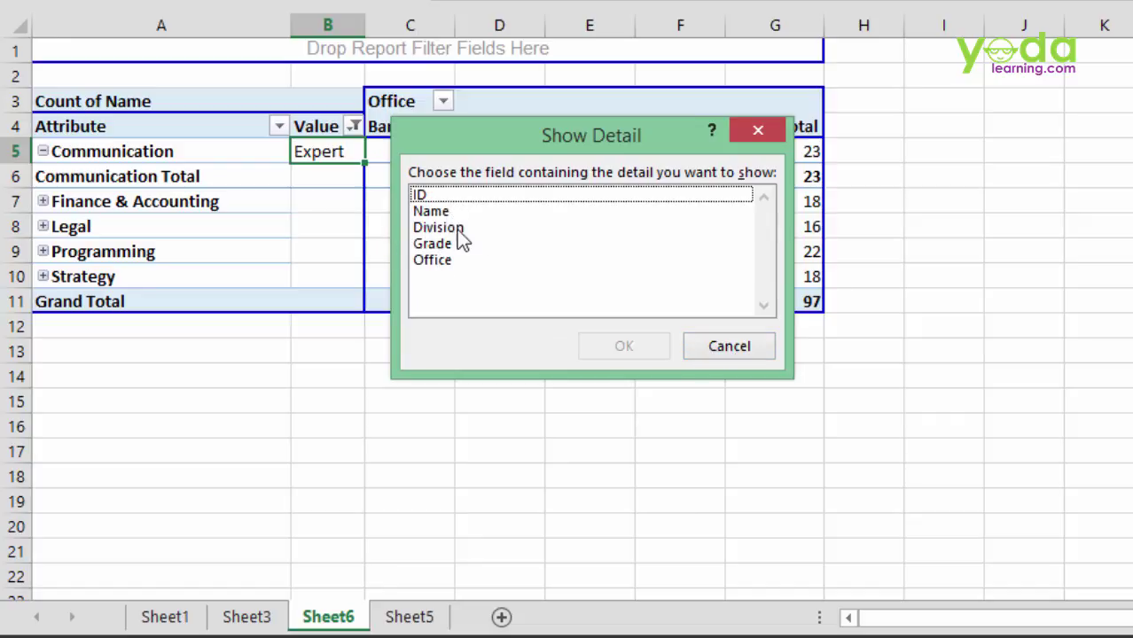
pyautogui.click(708, 347)
# Turn off the subtotals for the Attribute field in the PivotTable
pyautogui.rightClick(336, 182)
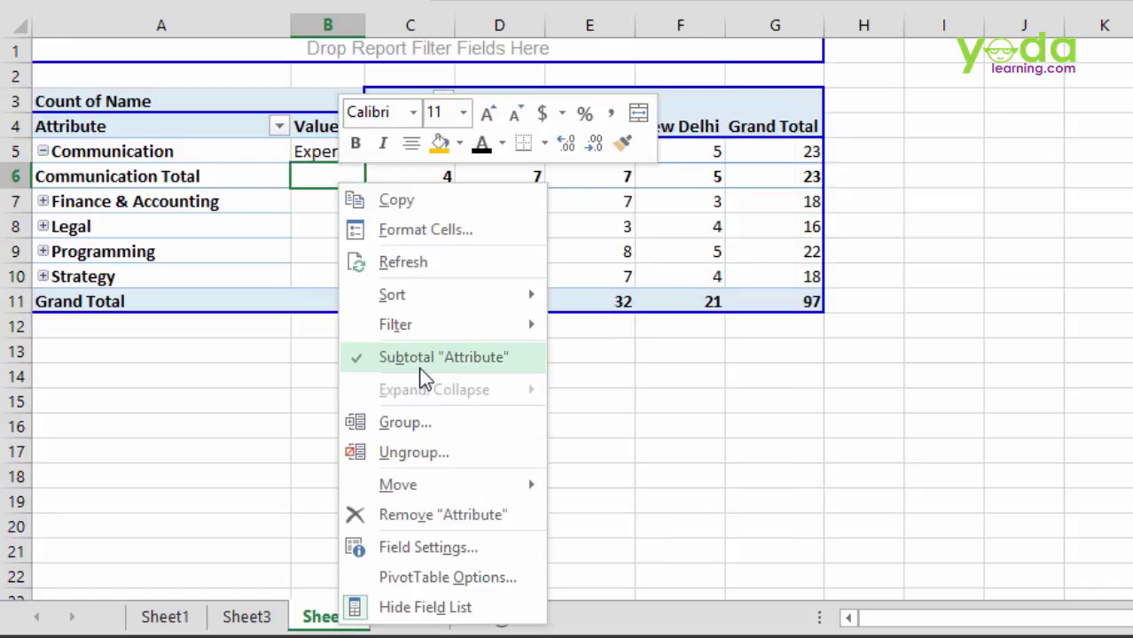
pyautogui.click(241, 176)
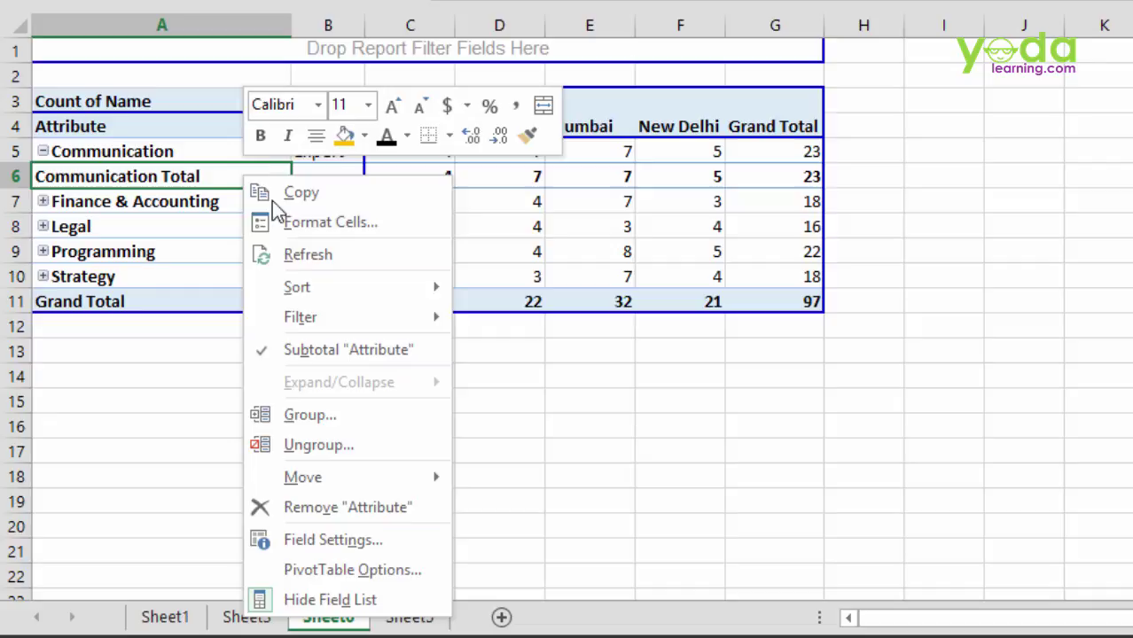
pyautogui.click(296, 351)
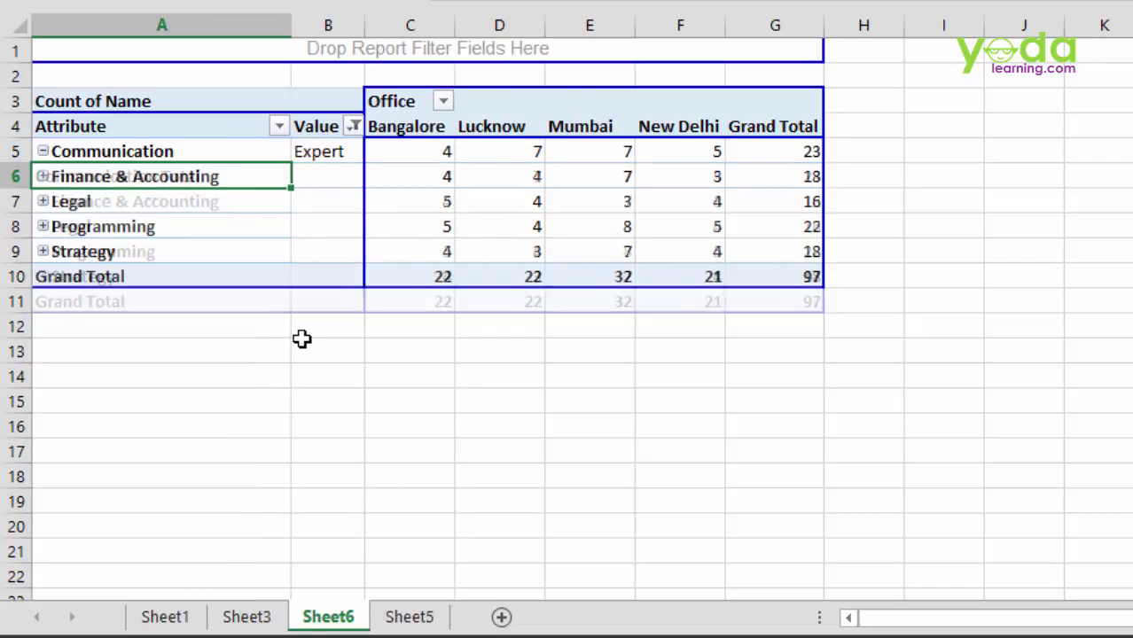
# Expand Finance & Accounting instead of Communication and reset the Value filter to include all ratings
pyautogui.click(42, 150)
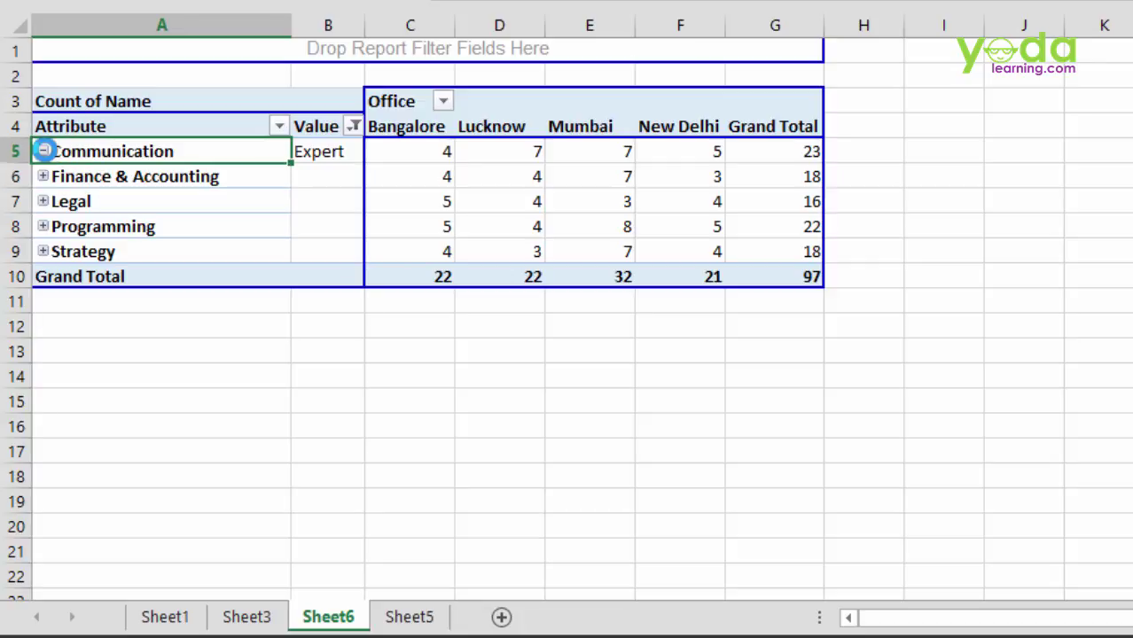
pyautogui.click(42, 177)
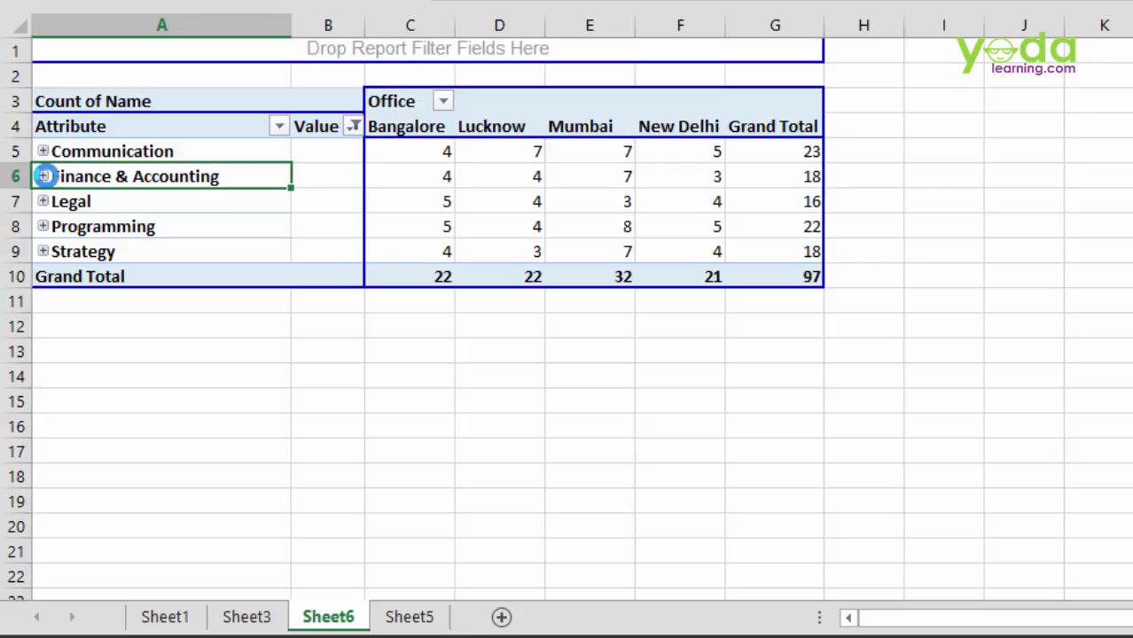
pyautogui.click(352, 126)
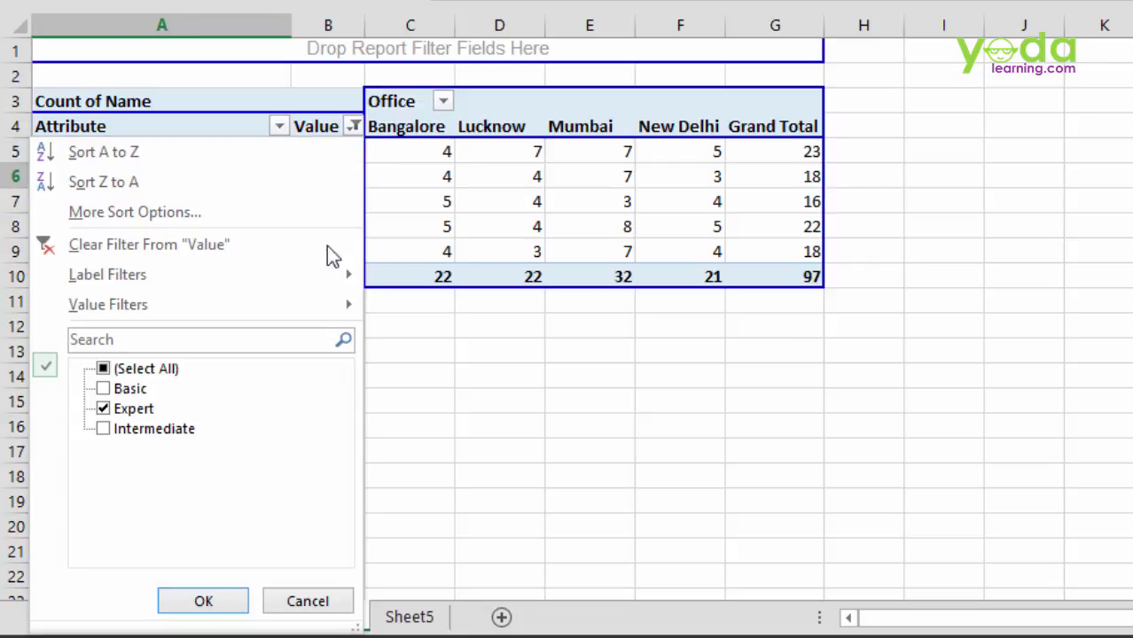
pyautogui.click(122, 369)
pyautogui.click(203, 602)
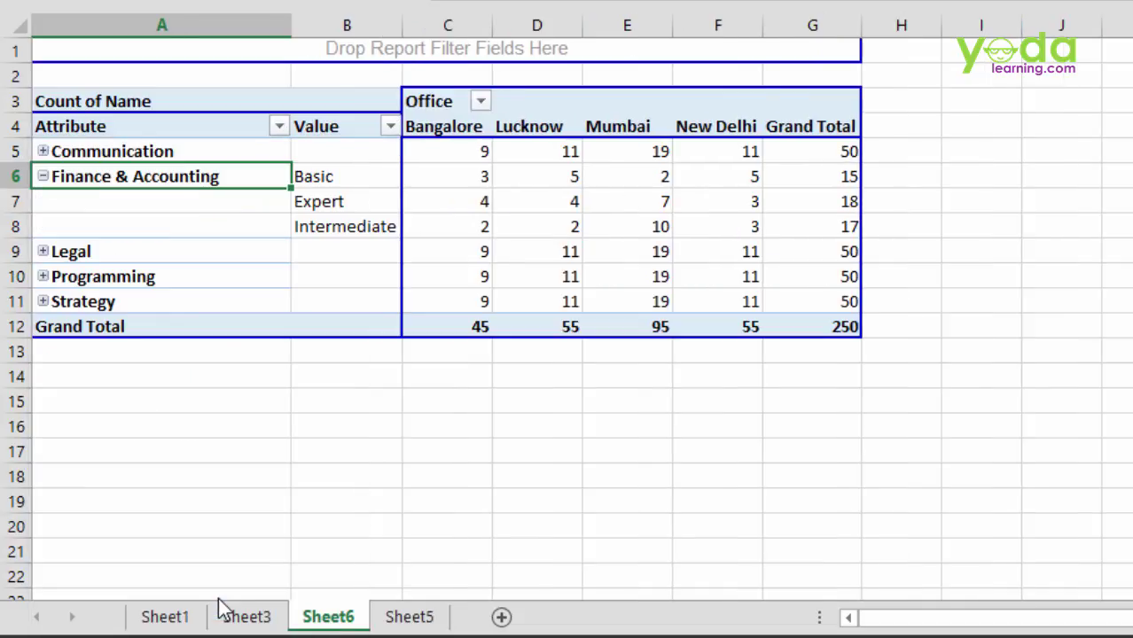
# Expand Communication, Legal, Programming and Strategy in the PivotTable to show the ratings under each skill
pyautogui.click(42, 151)
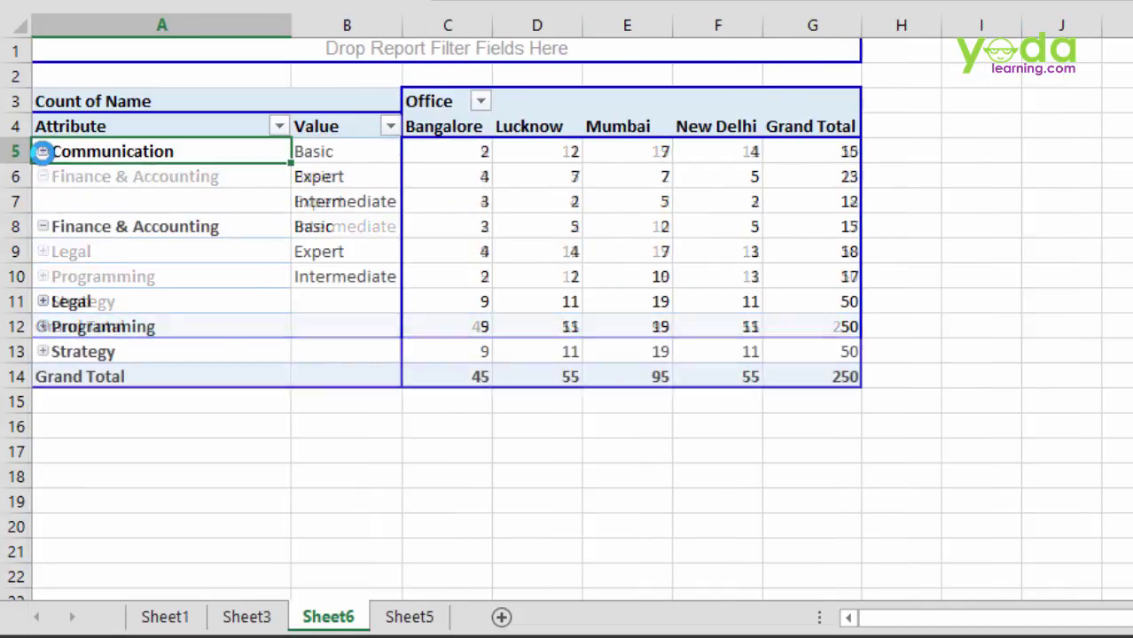
pyautogui.click(42, 301)
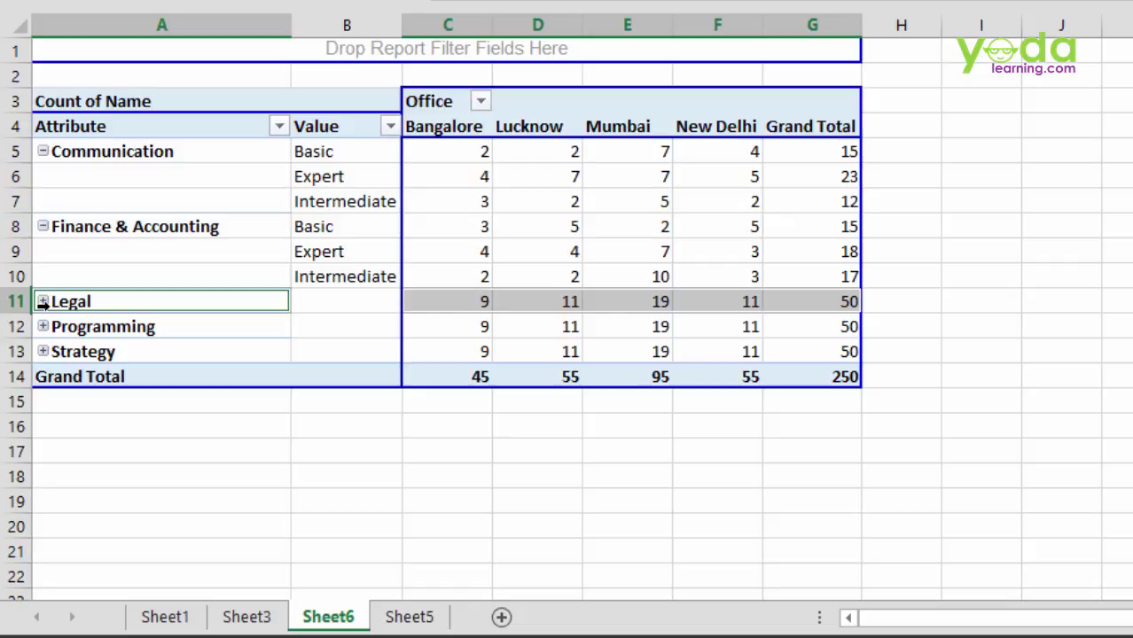
pyautogui.click(43, 326)
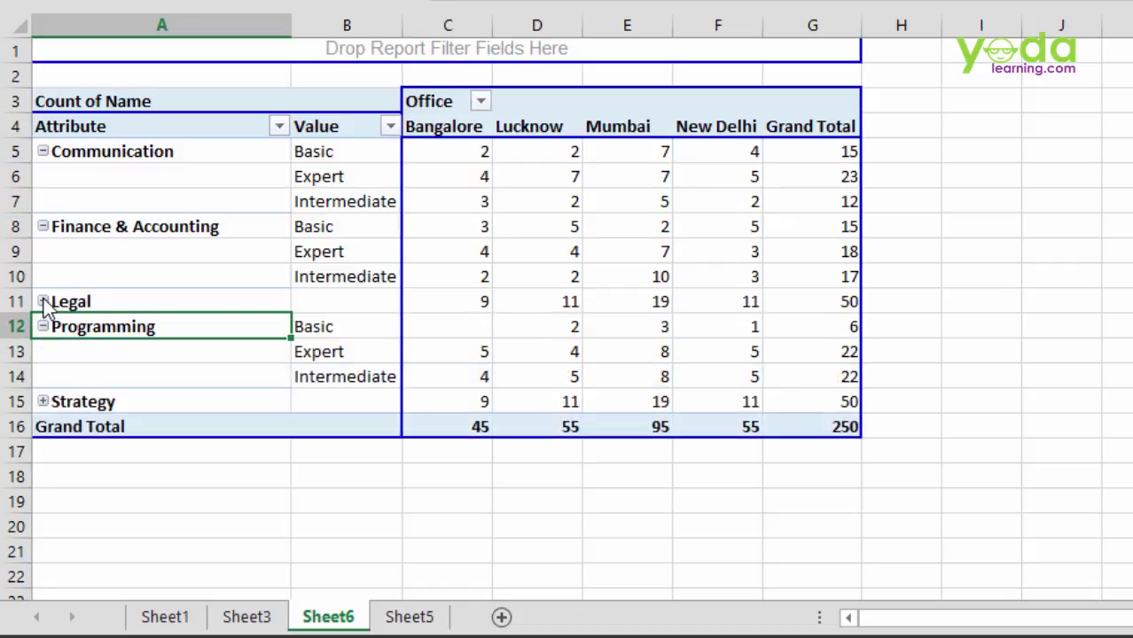
pyautogui.click(42, 300)
pyautogui.click(41, 301)
pyautogui.click(41, 451)
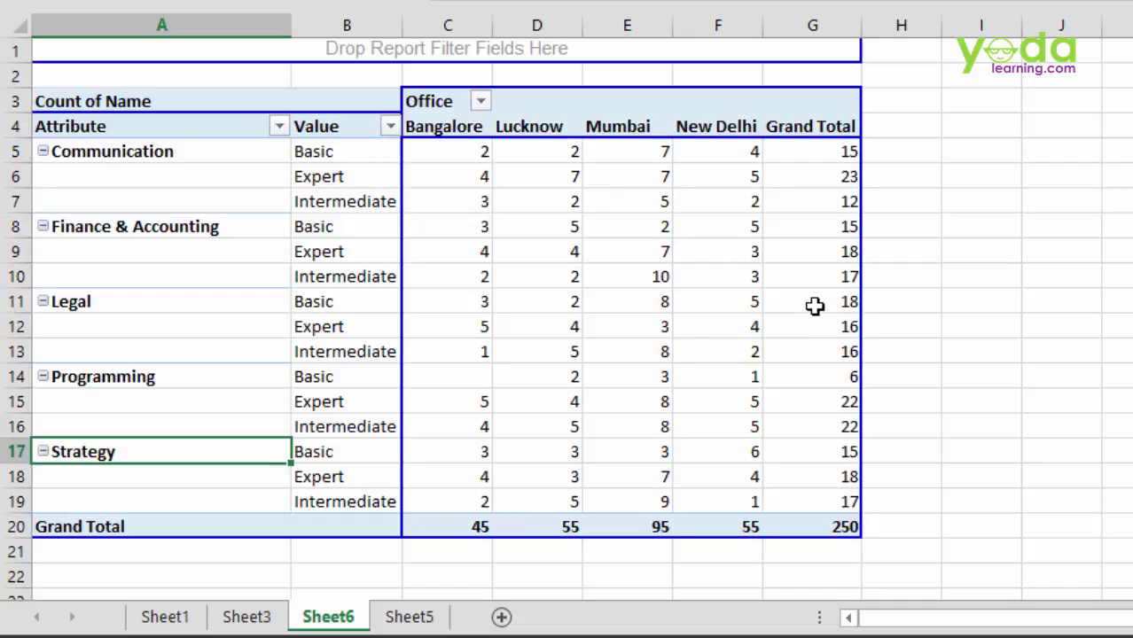
# Filter the Attribute field to show only Communication and Finance & Accounting
pyautogui.moveTo(413, 203)
pyautogui.click(279, 126)
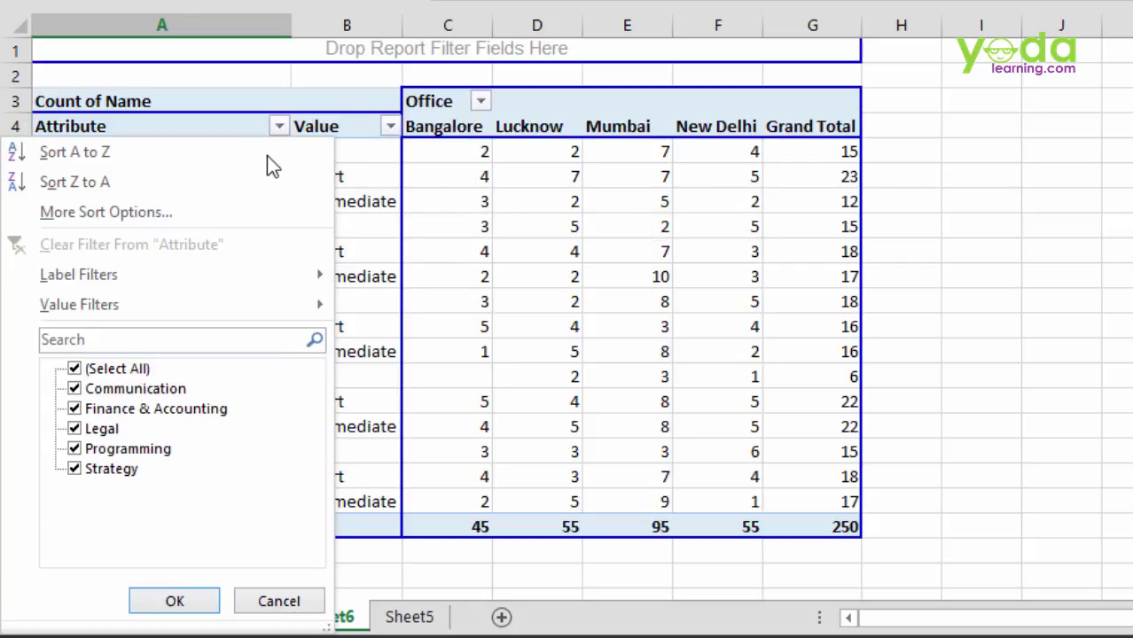
pyautogui.click(75, 369)
pyautogui.click(77, 407)
pyautogui.click(74, 388)
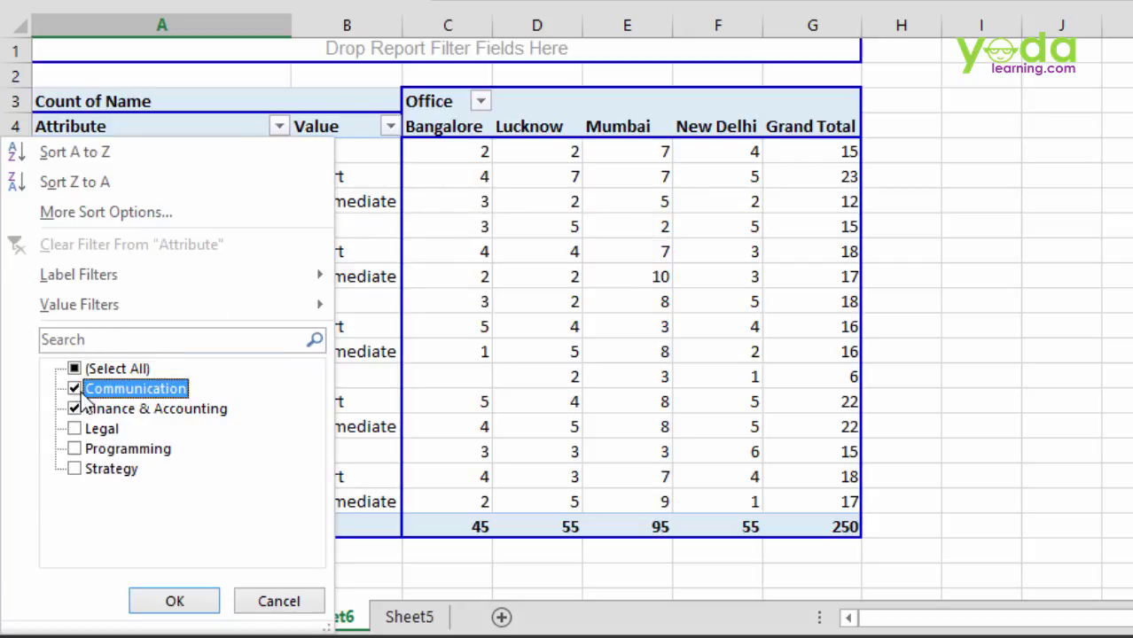
pyautogui.click(173, 600)
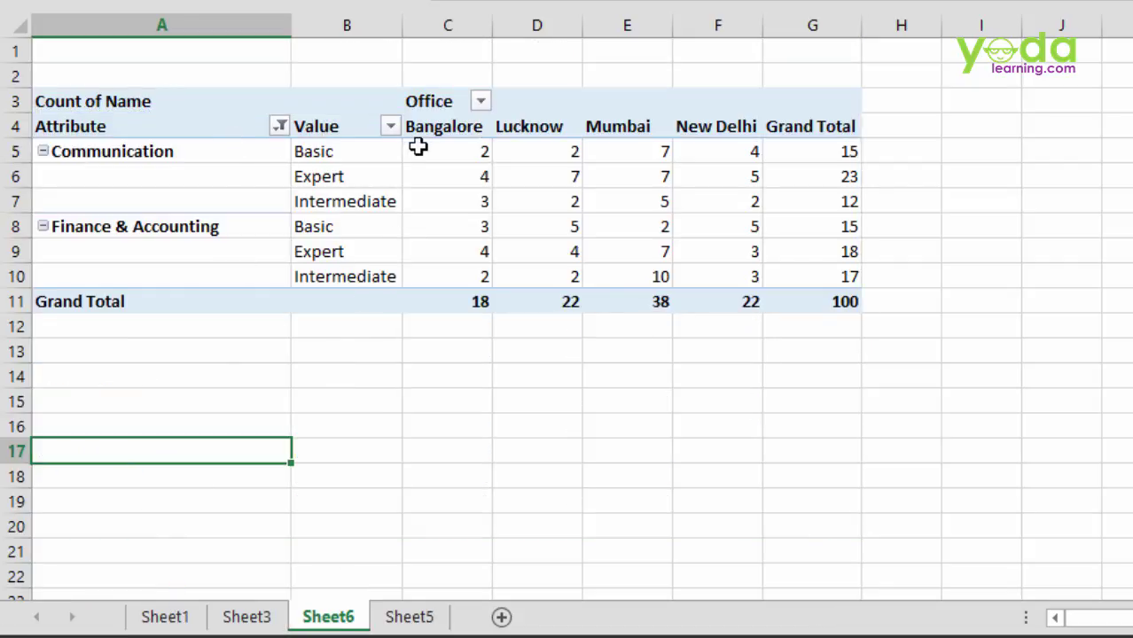
# Filter the PivotTable's Value field to keep only the Expert rating
pyautogui.click(390, 127)
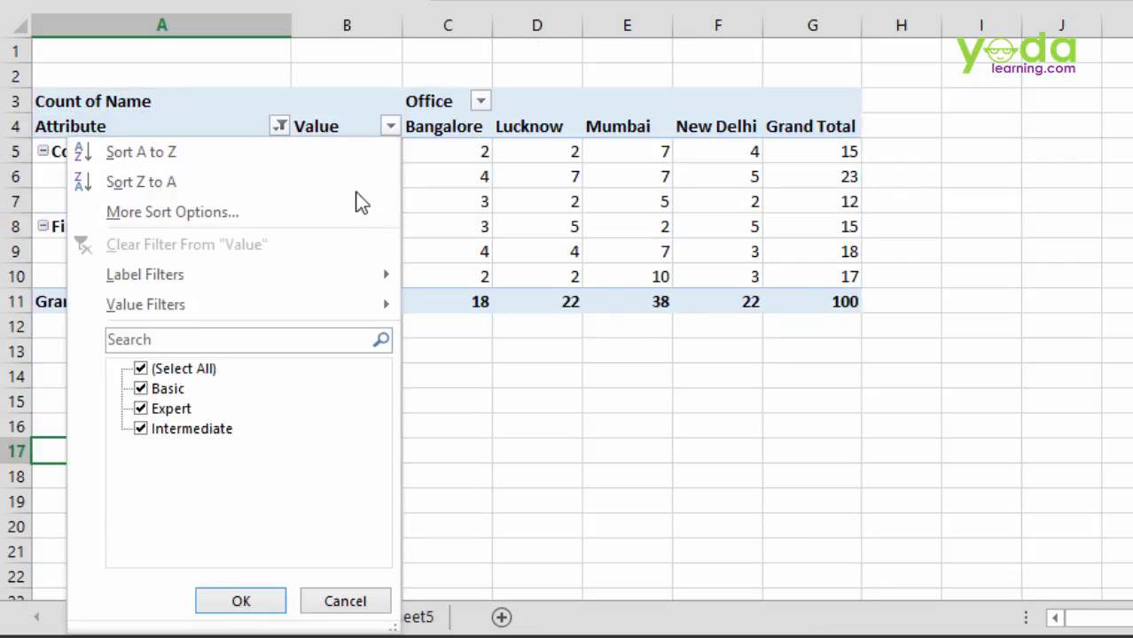
pyautogui.click(142, 368)
pyautogui.click(141, 408)
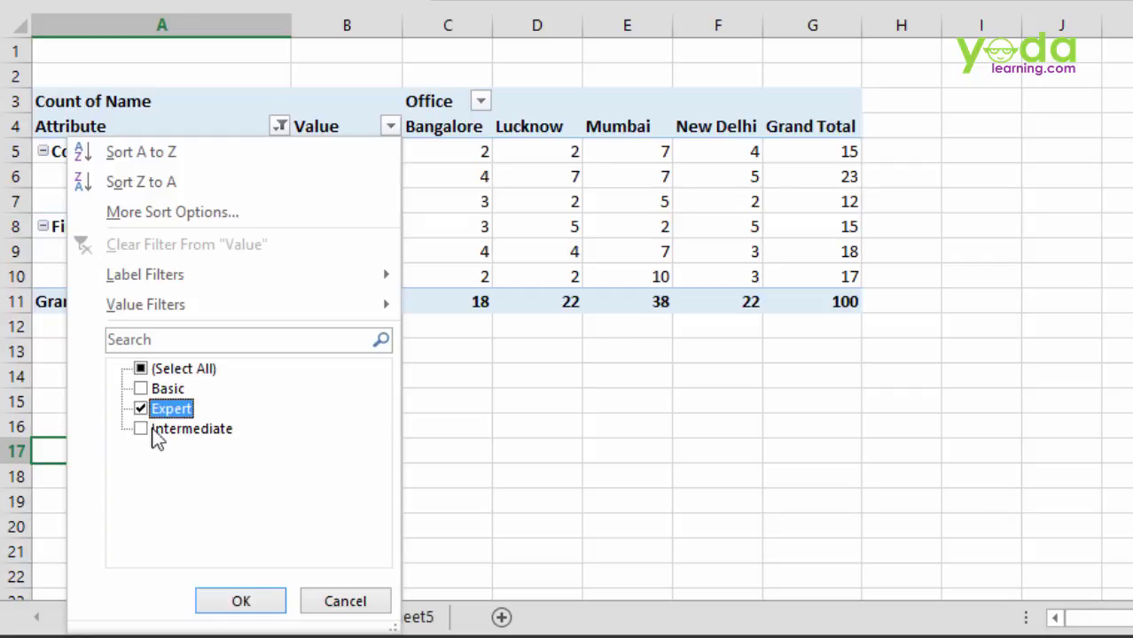
pyautogui.click(241, 595)
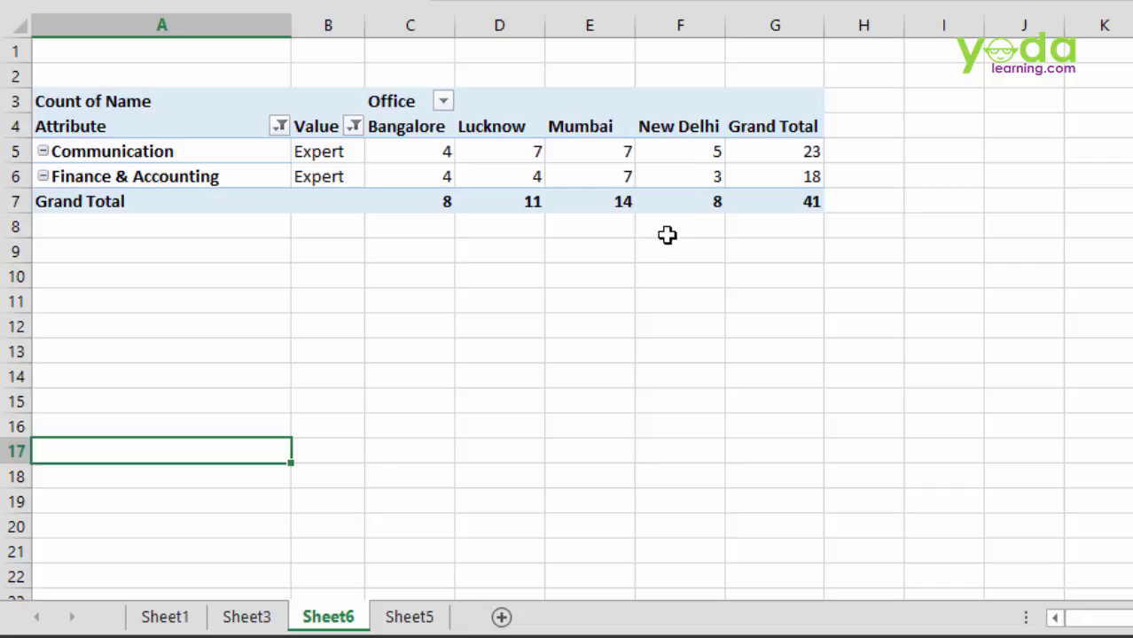
# Drill down into the New Delhi grand total on a new sheet and autofit the Attribute and Name columns of the detail table
pyautogui.click(688, 207)
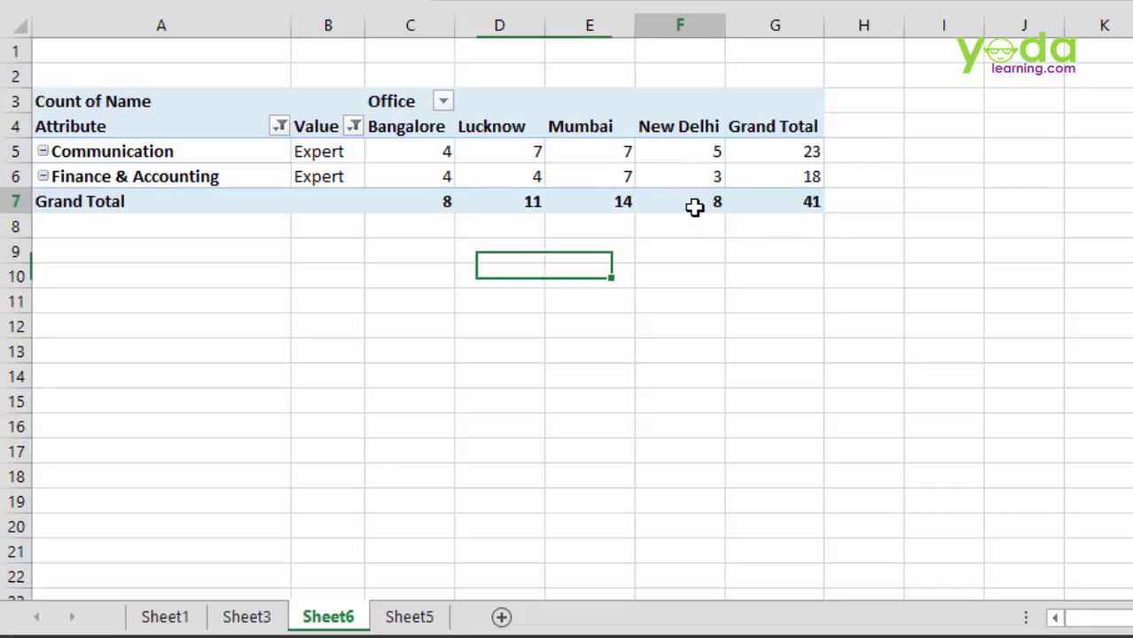
pyautogui.hotkey('ctrl', 'z')
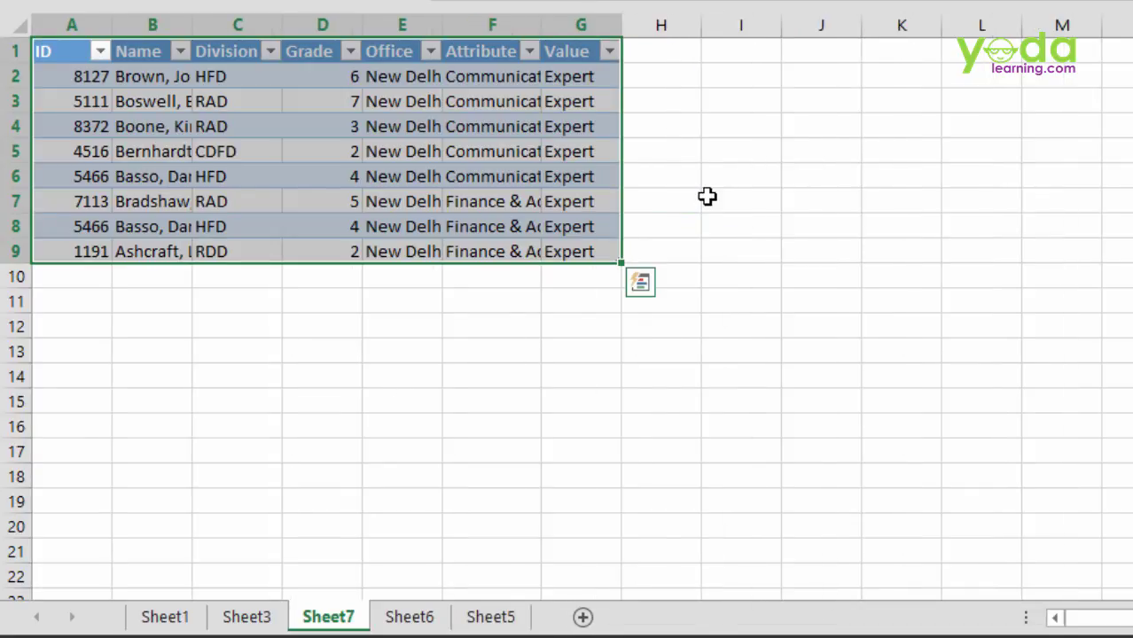
pyautogui.click(505, 103)
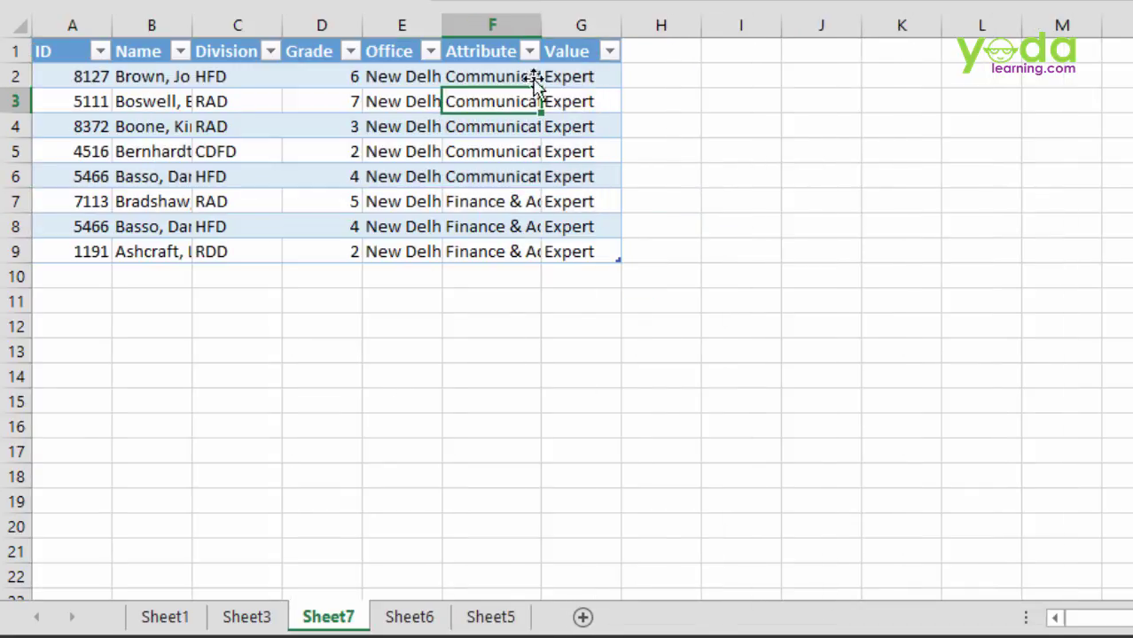
pyautogui.doubleClick(542, 25)
pyautogui.click(653, 177)
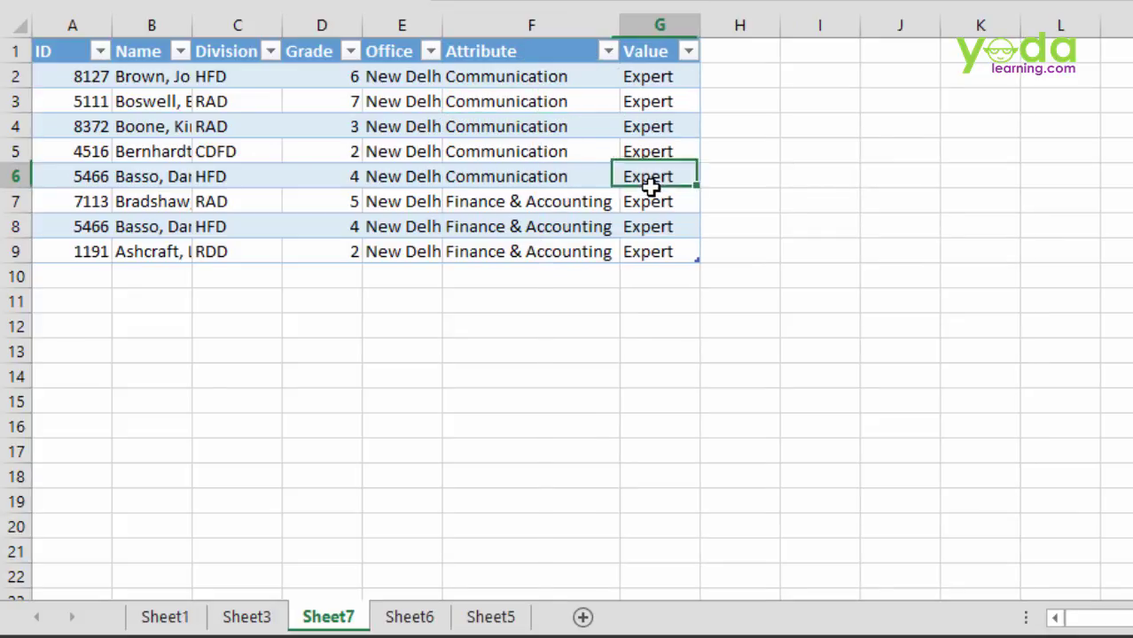
pyautogui.doubleClick(192, 26)
# Review the Communication and Finance & Accounting expert records on Sheet7, and return to the PivotTable on Sheet6
pyautogui.moveTo(751, 76); pyautogui.dragTo(572, 184)
pyautogui.moveTo(722, 205); pyautogui.dragTo(133, 261)
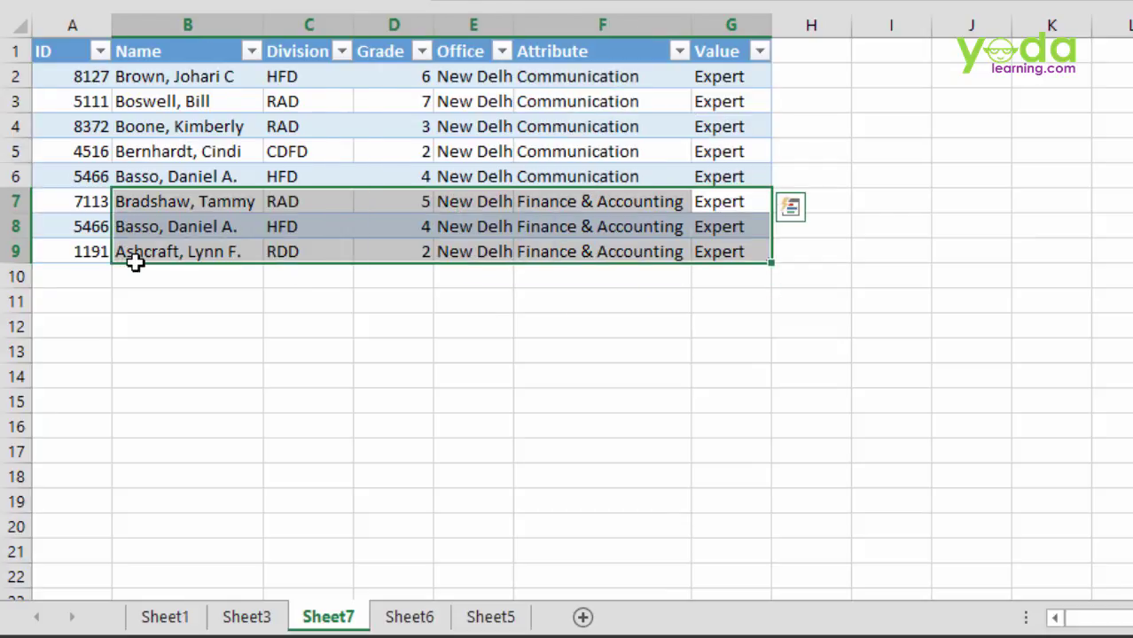
pyautogui.click(425, 617)
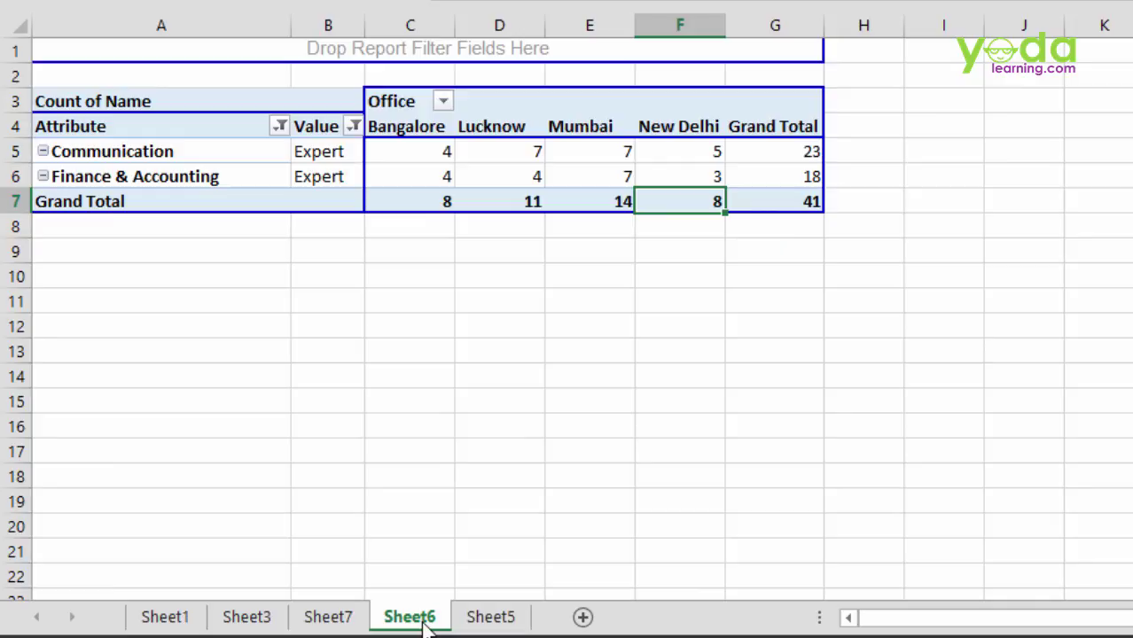